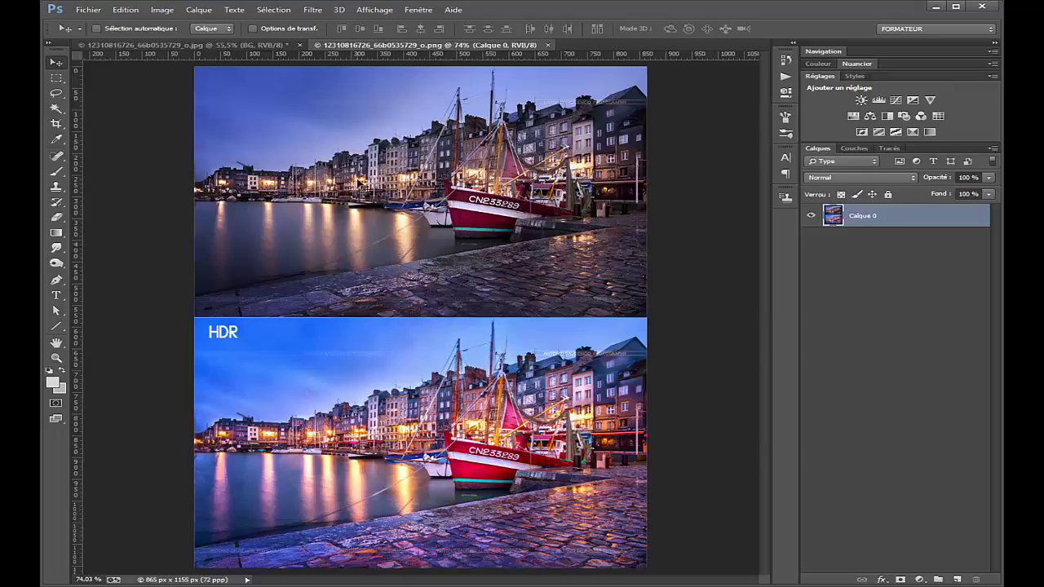
# Step: Make the original harbour photo jpg the active document
pyautogui.click(243, 45)
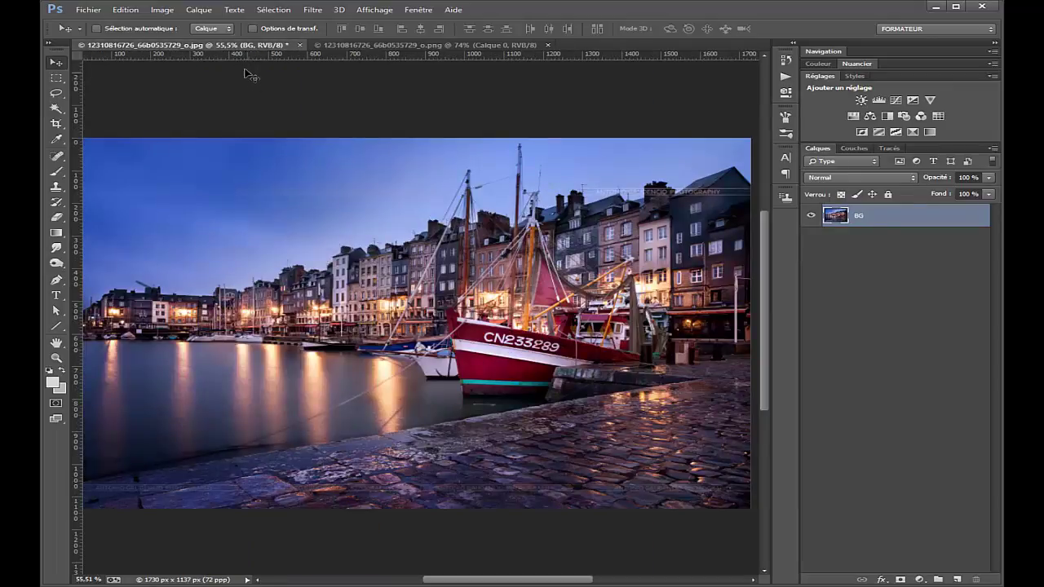
# Step: Launch Image > Réglages > Virage HDR on the harbour photo
pyautogui.click(162, 9)
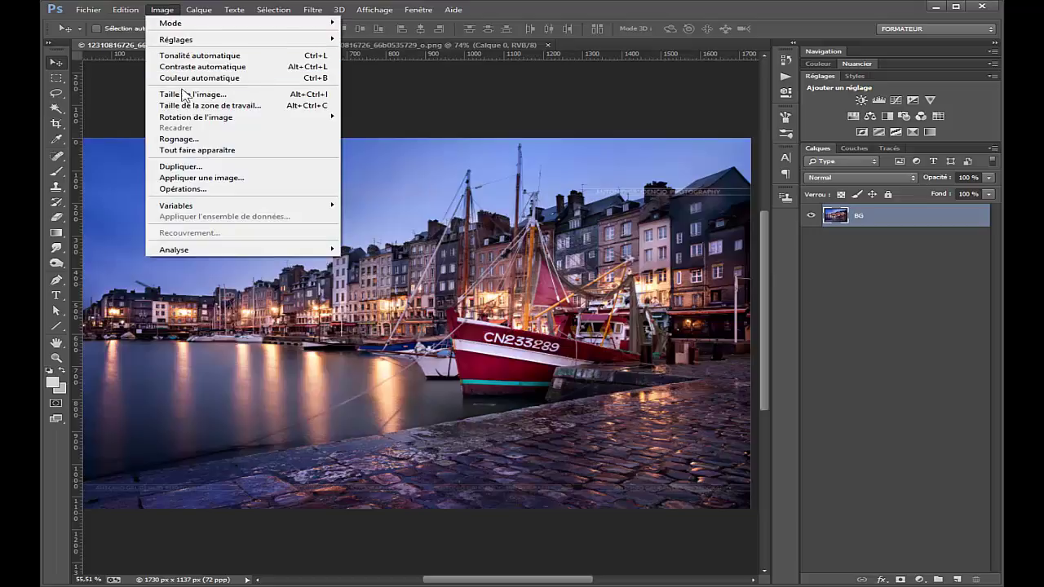
pyautogui.moveTo(176, 39)
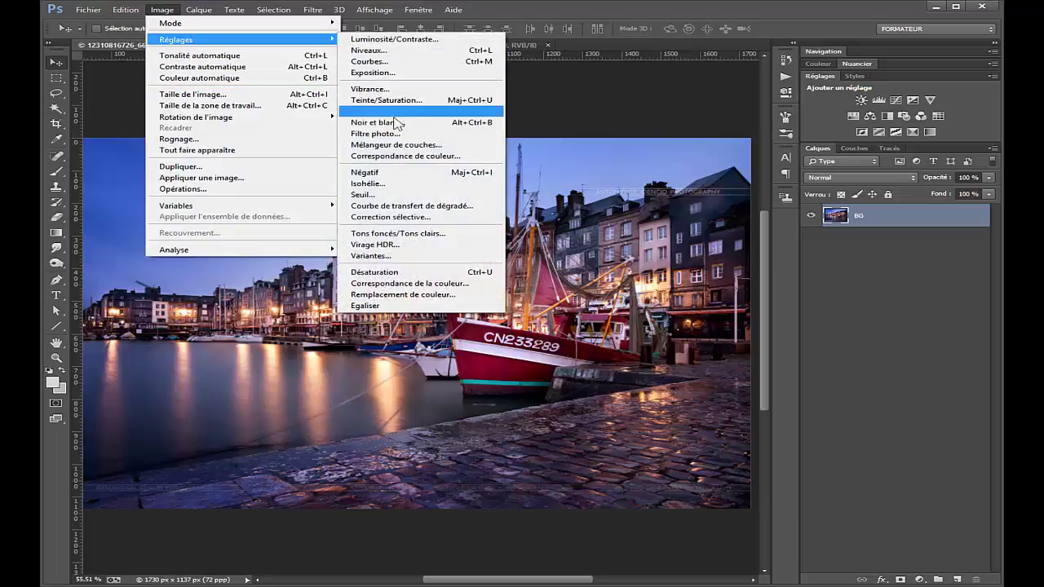
pyautogui.click(520, 257)
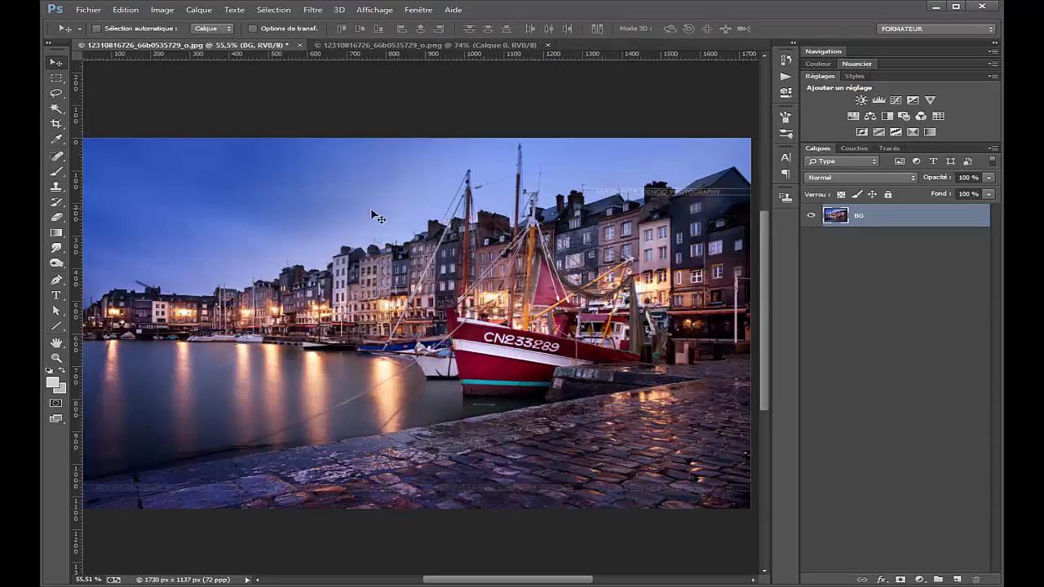
pyautogui.click(162, 11)
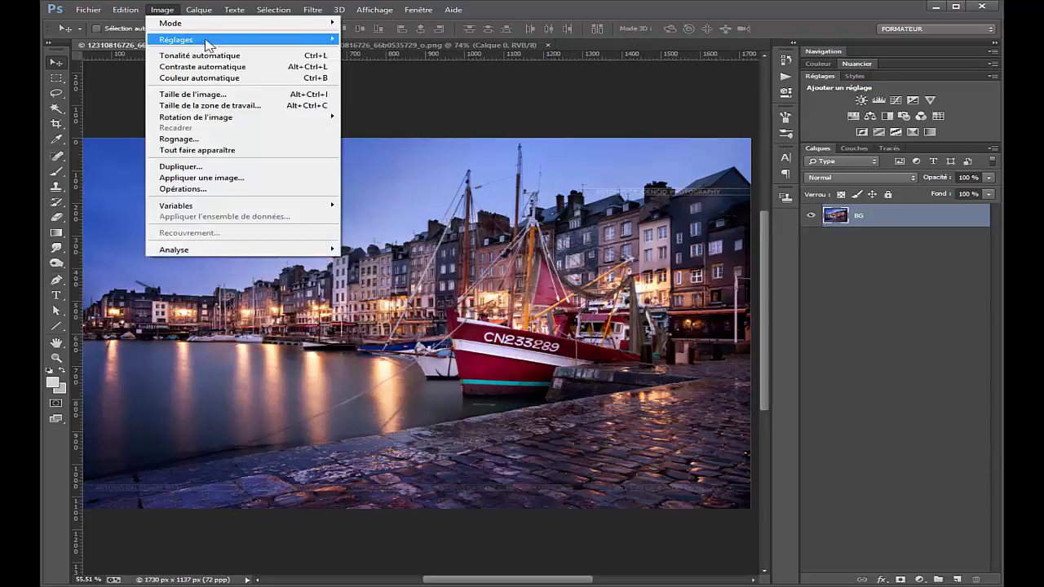
pyautogui.moveTo(176, 40)
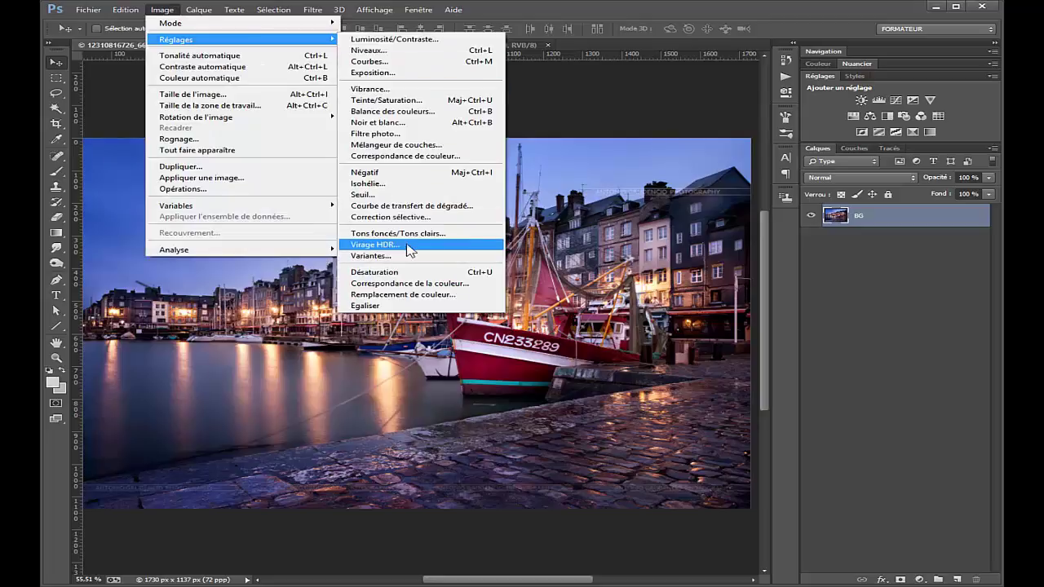
pyautogui.click(686, 145)
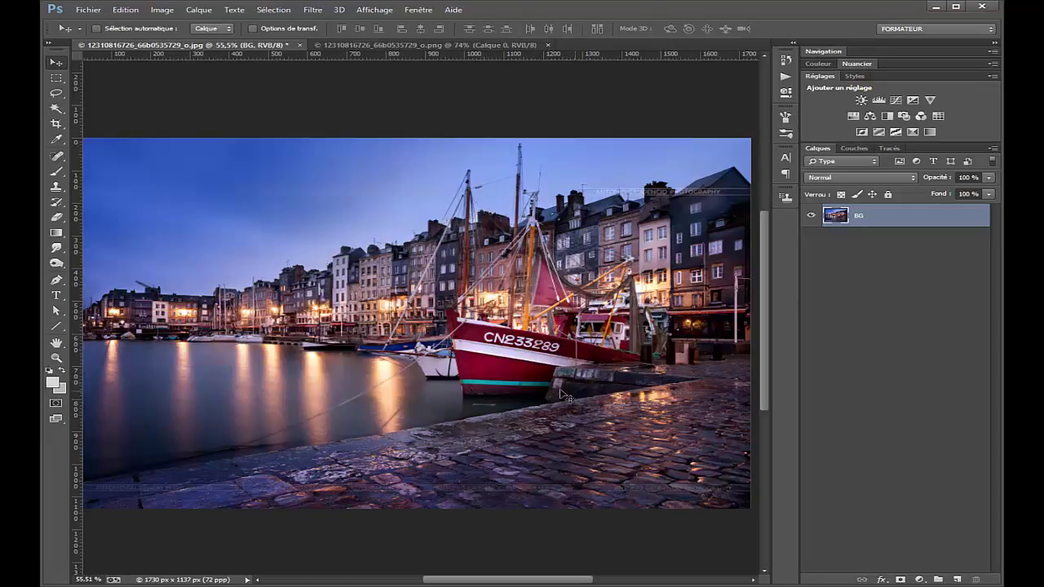
pyautogui.click(171, 10)
pyautogui.moveTo(242, 40)
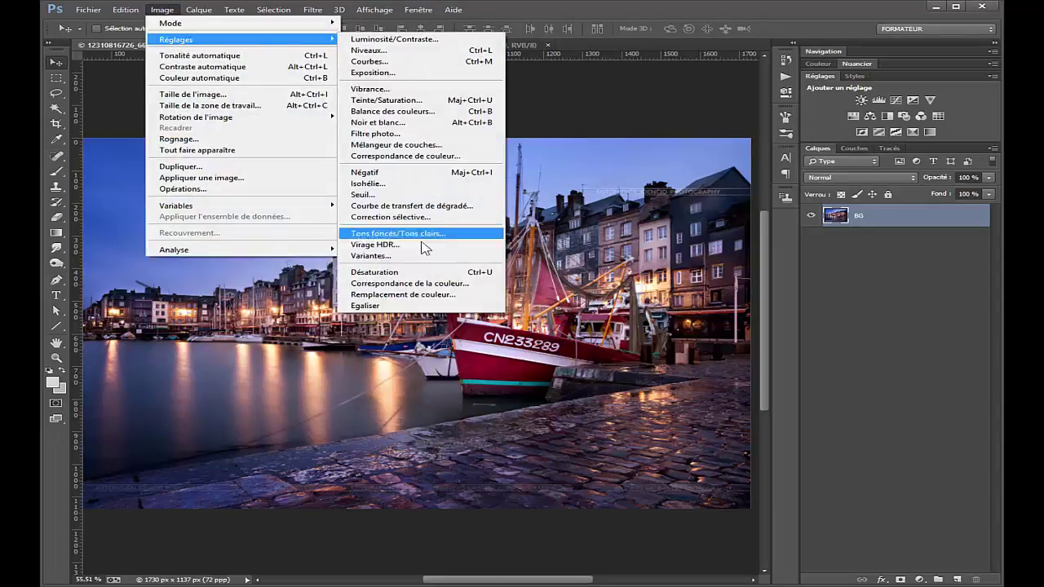
pyautogui.click(408, 244)
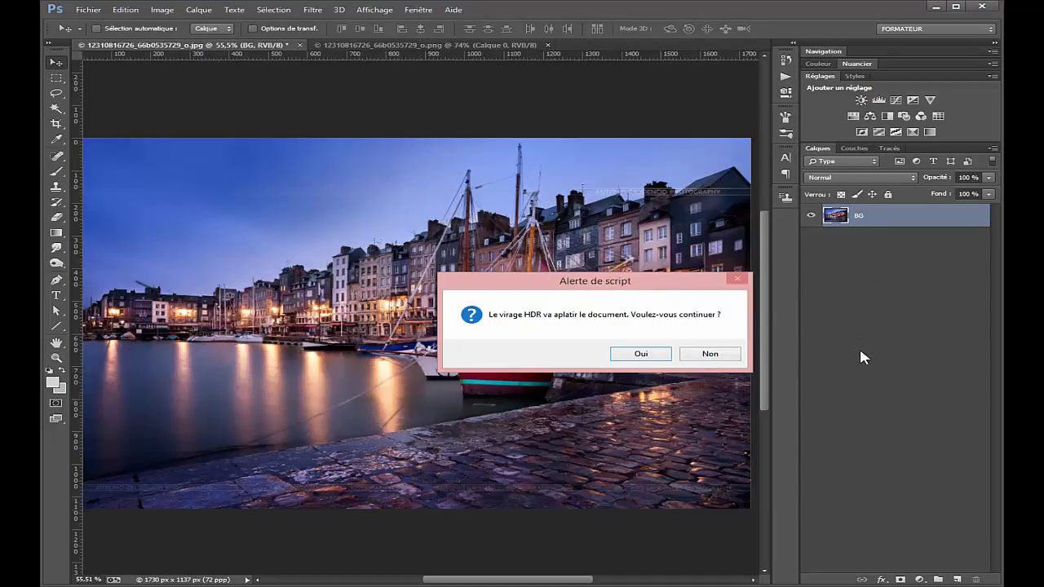
# Step: Accept flattening and set the Virage HDR preset to Personnalisé
pyautogui.click(661, 356)
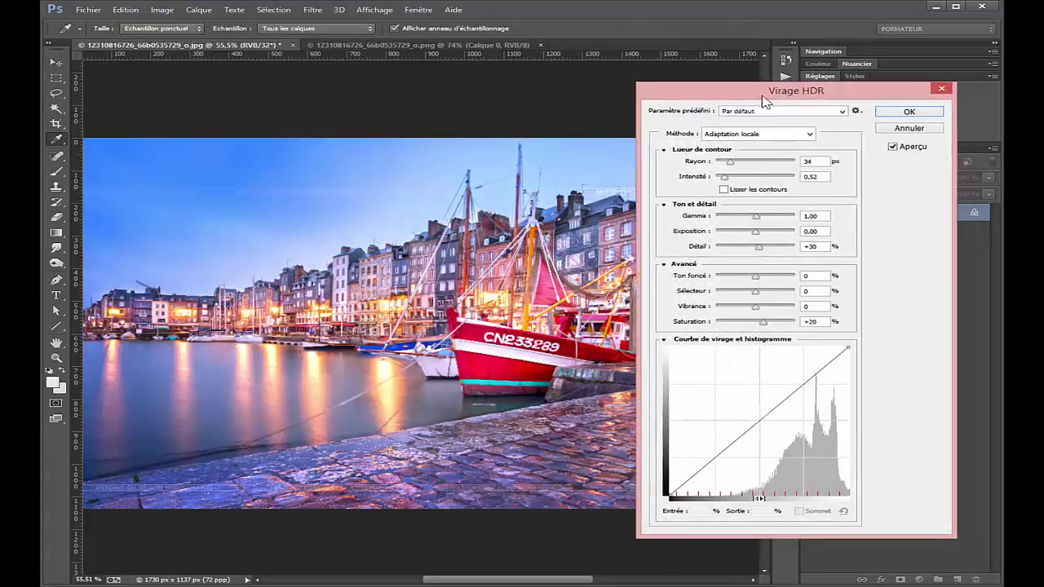
pyautogui.moveTo(787, 99); pyautogui.dragTo(750, 102)
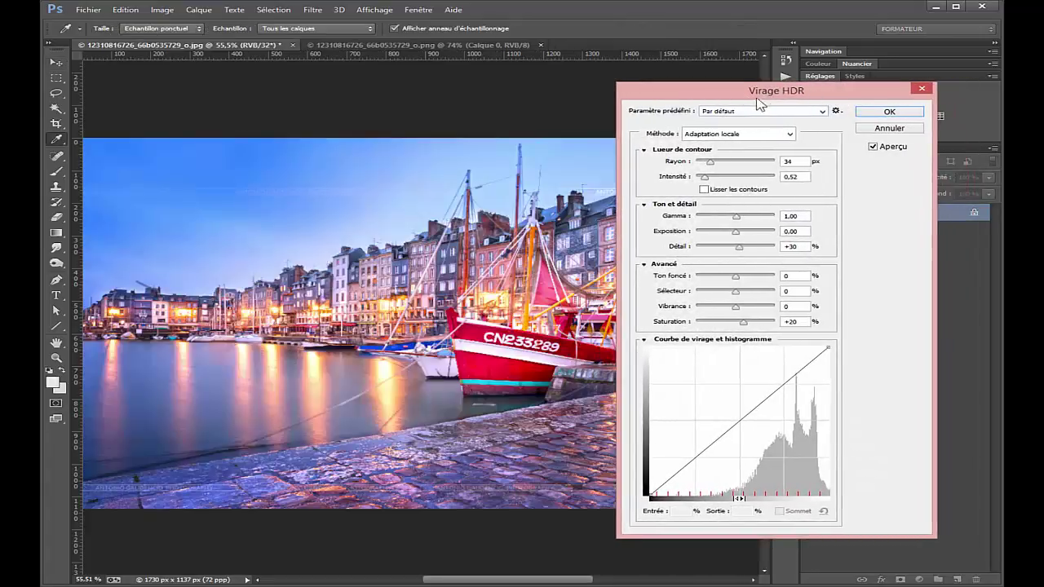
pyautogui.click(822, 112)
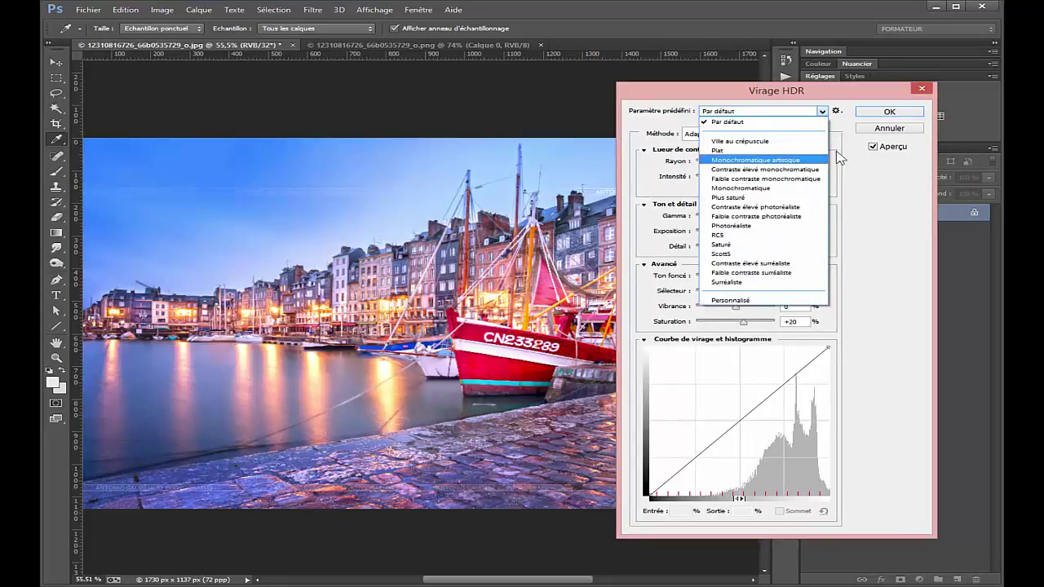
pyautogui.click(711, 135)
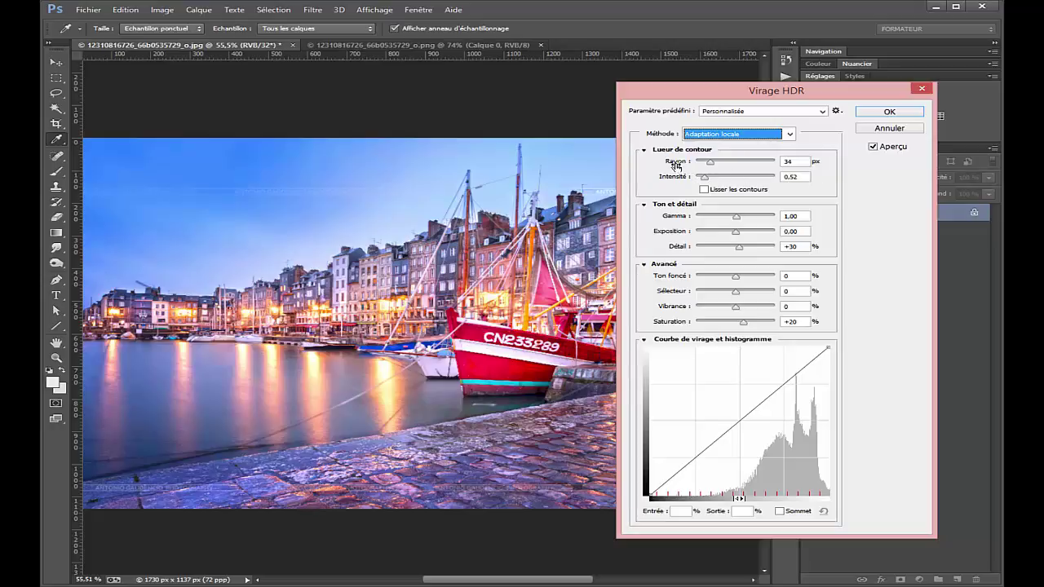
pyautogui.moveTo(677, 161)
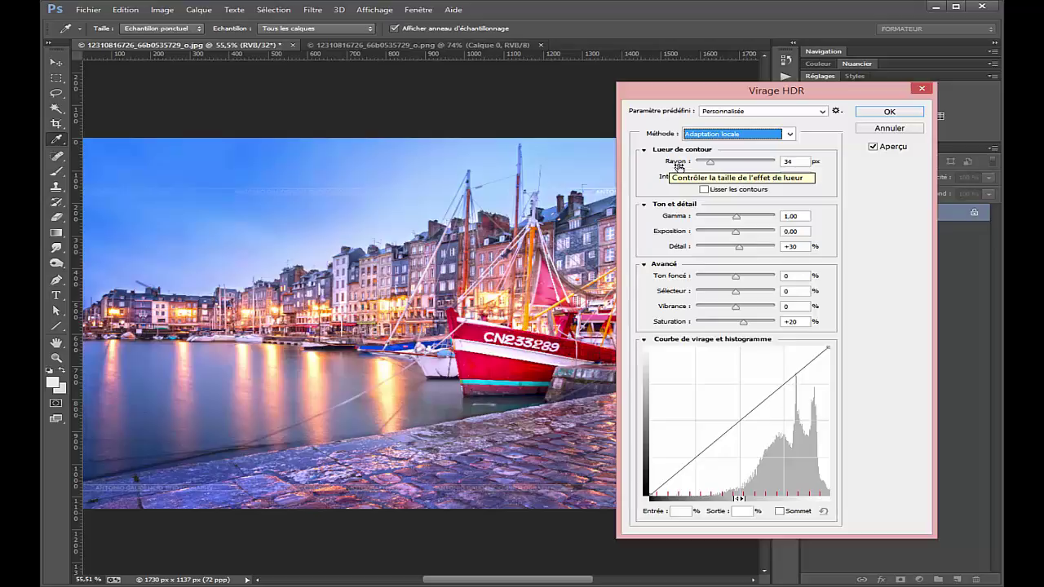
# Step: Set HDR Rayon 65, Détail +85, Gamma 0.64, Exposition -0.32 and Ton foncé -33
pyautogui.moveTo(674, 166)
pyautogui.mouseDown()
pyautogui.moveTo(703, 167)
pyautogui.moveTo(690, 180)
pyautogui.moveTo(712, 180)
pyautogui.mouseUp()
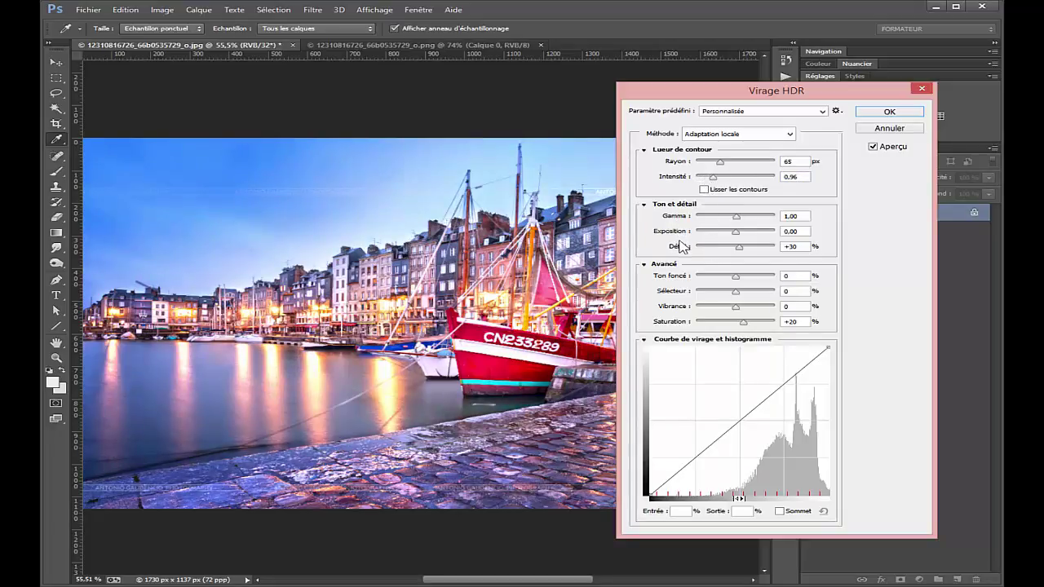
pyautogui.moveTo(682, 247); pyautogui.dragTo(719, 252)
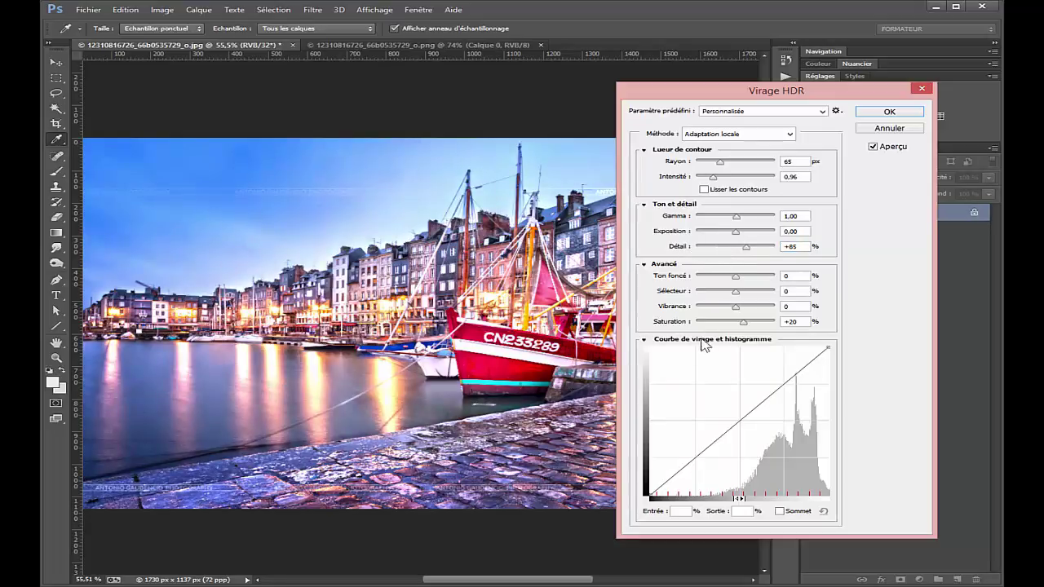
pyautogui.click(645, 341)
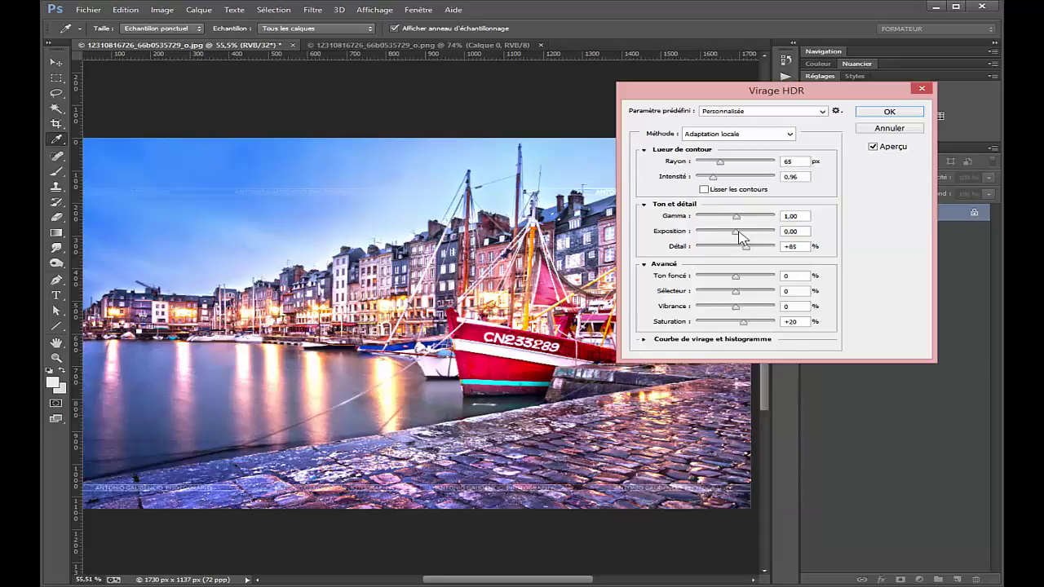
pyautogui.moveTo(737, 234)
pyautogui.mouseDown()
pyautogui.moveTo(737, 220)
pyautogui.moveTo(748, 224)
pyautogui.mouseUp()
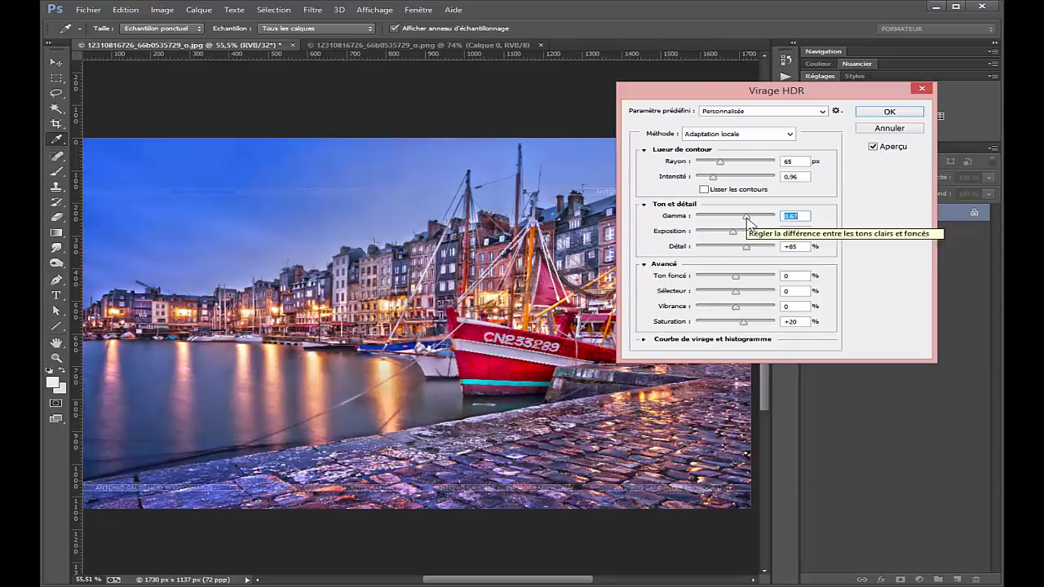
pyautogui.moveTo(749, 224); pyautogui.dragTo(751, 225)
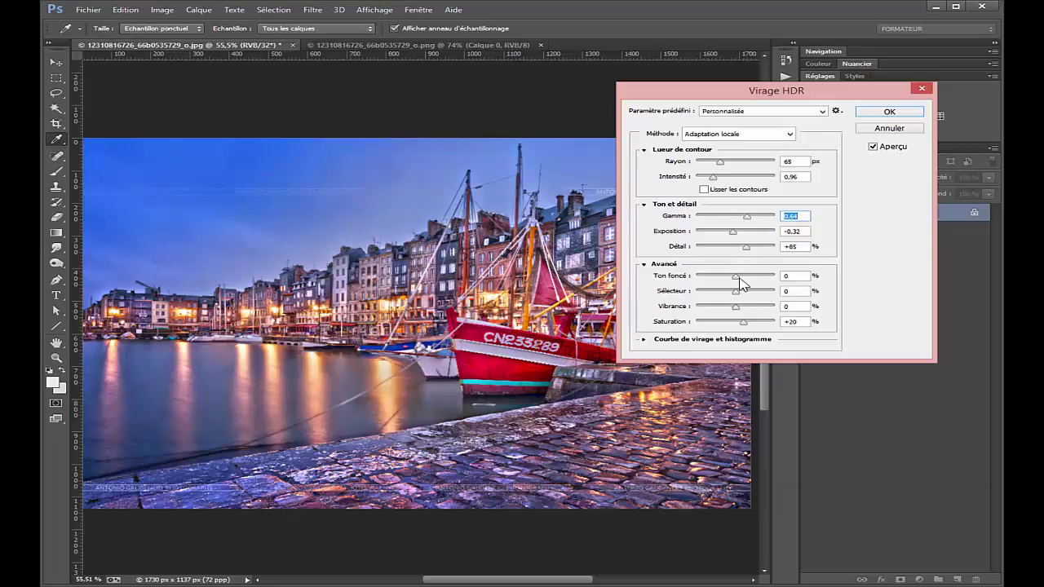
pyautogui.moveTo(735, 277)
pyautogui.mouseDown()
pyautogui.moveTo(723, 280)
pyautogui.moveTo(749, 298)
pyautogui.moveTo(757, 329)
pyautogui.mouseUp()
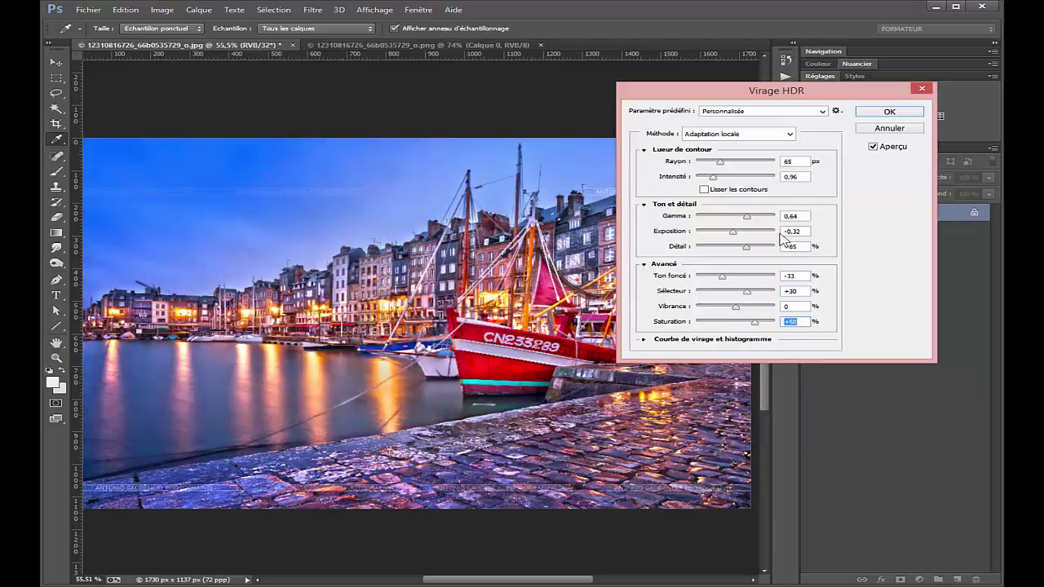
# Step: Compare the HDR preview against the original, then apply the toning
pyautogui.click(873, 148)
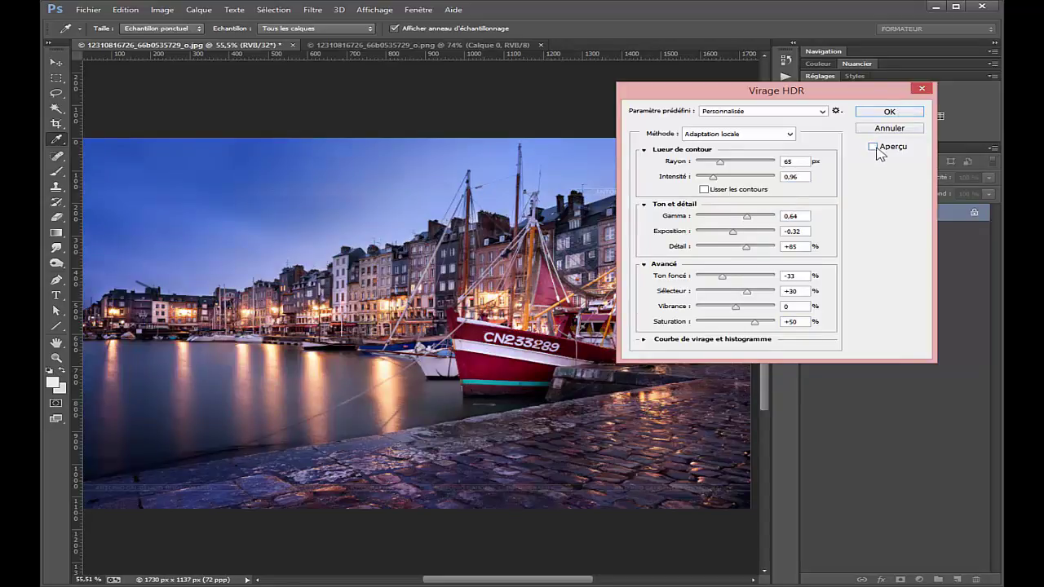
pyautogui.click(873, 148)
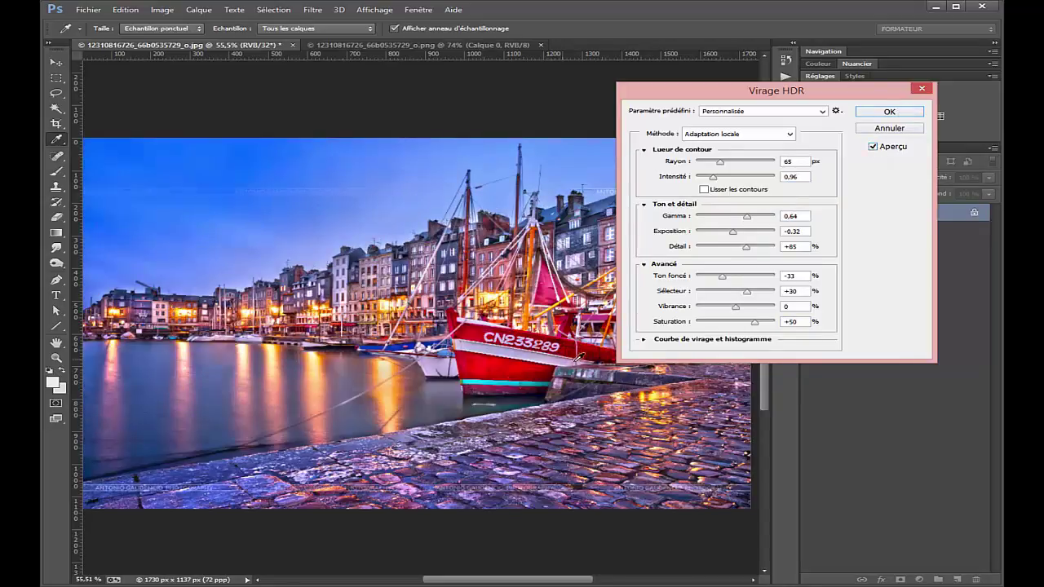
pyautogui.click(886, 115)
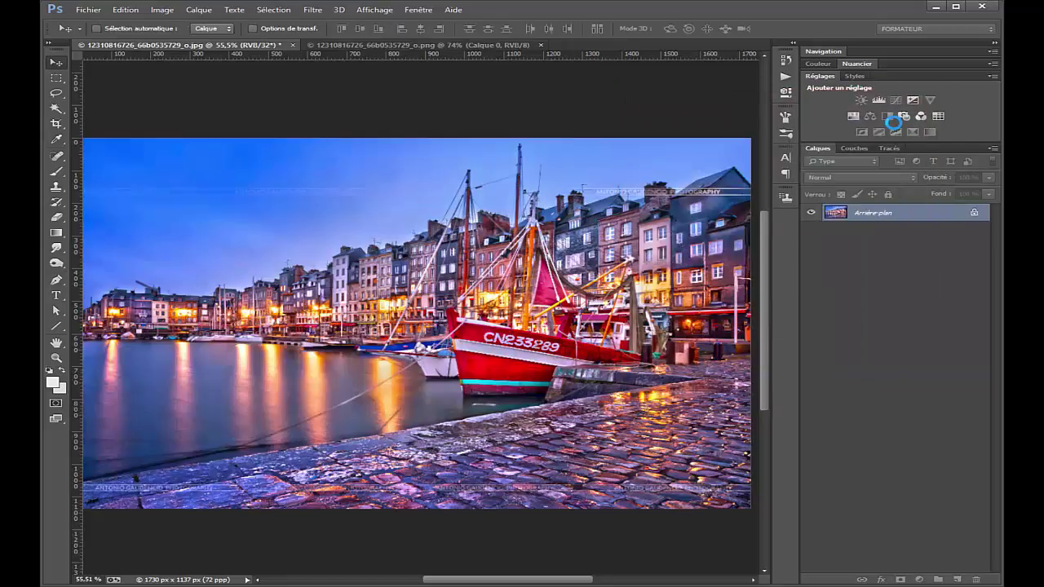
# Step: Revert the Virage HDR toning with Edition > Annuler and Ctrl+Z
pyautogui.scroll(2, 411, 372)
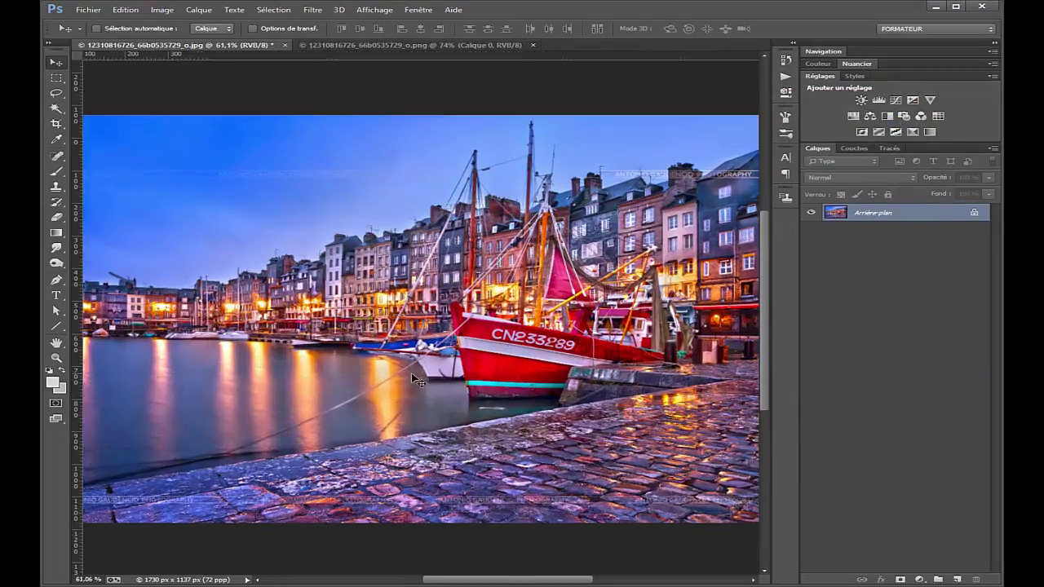
pyautogui.scroll(-2, 411, 373)
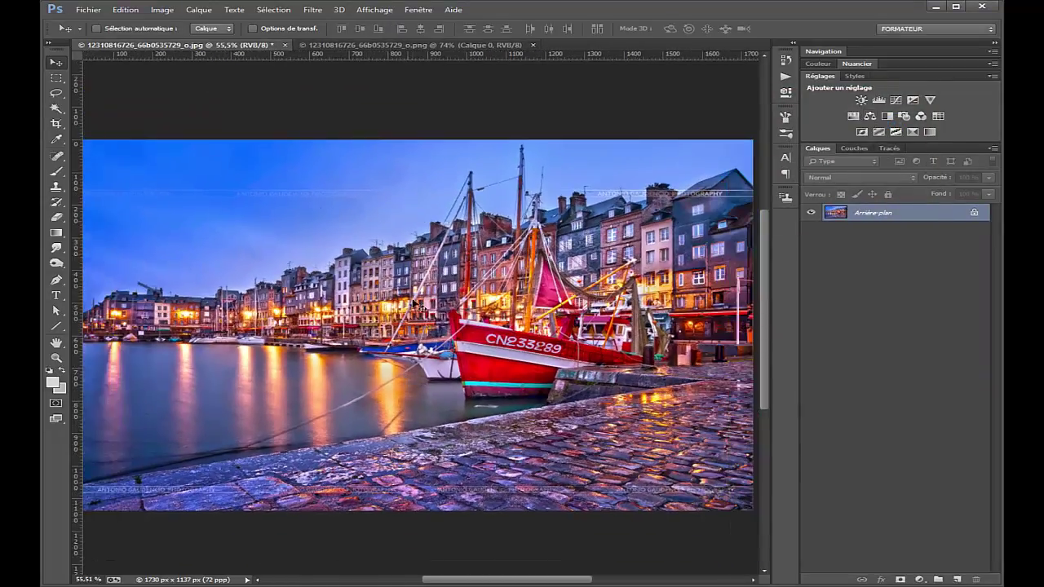
pyautogui.click(126, 10)
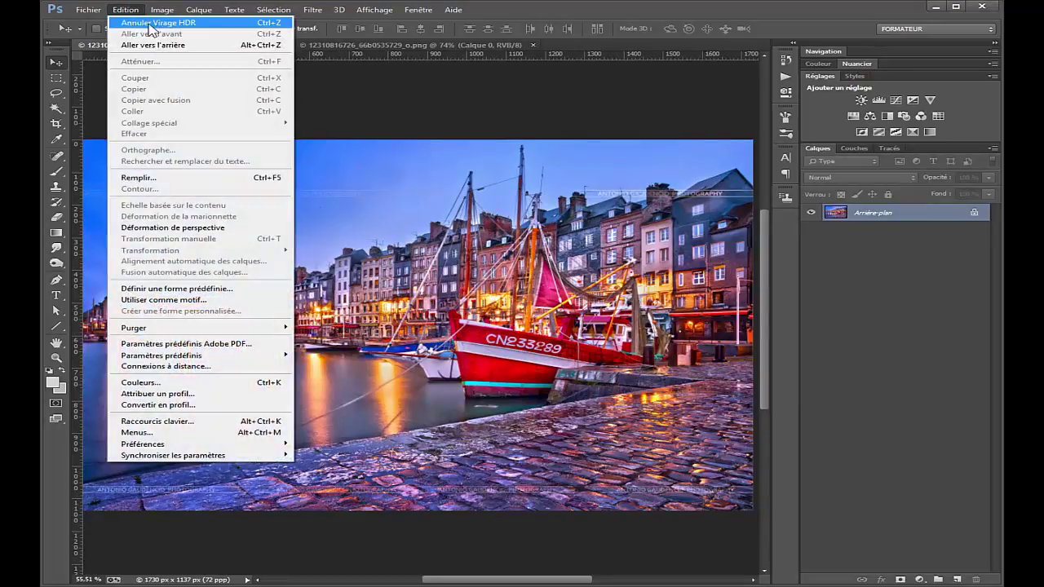
pyautogui.click(149, 24)
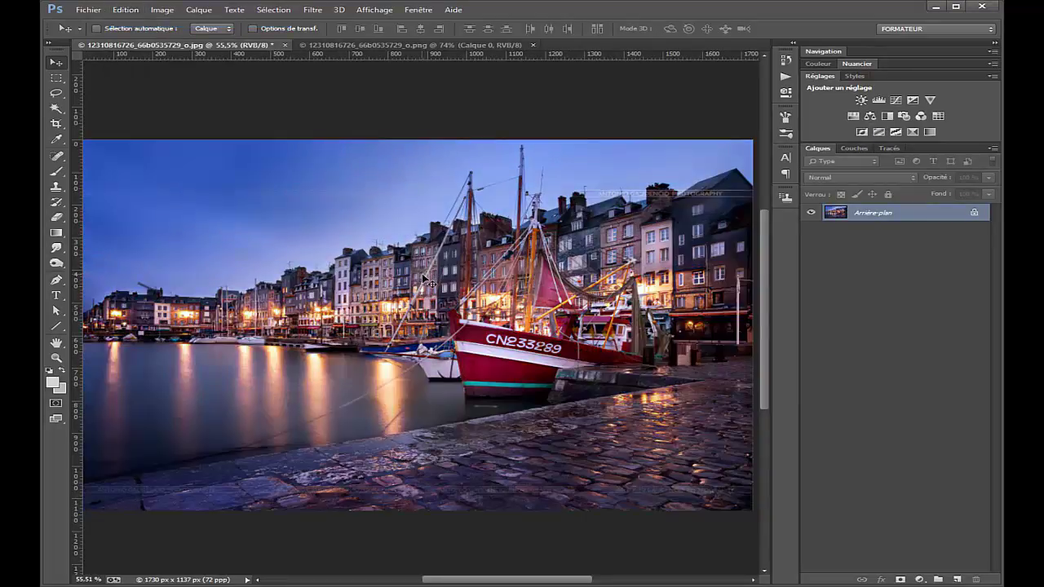
pyautogui.hotkey('ctrl', 'z')
pyautogui.hotkey('ctrl', 'z')
pyautogui.hotkey('ctrl', 'z')
pyautogui.hotkey('ctrl', 'z')
# Step: Unlock the background layer and rename it Base
pyautogui.keyDown('alt'); pyautogui.doubleClick(951, 220); pyautogui.keyUp('alt')
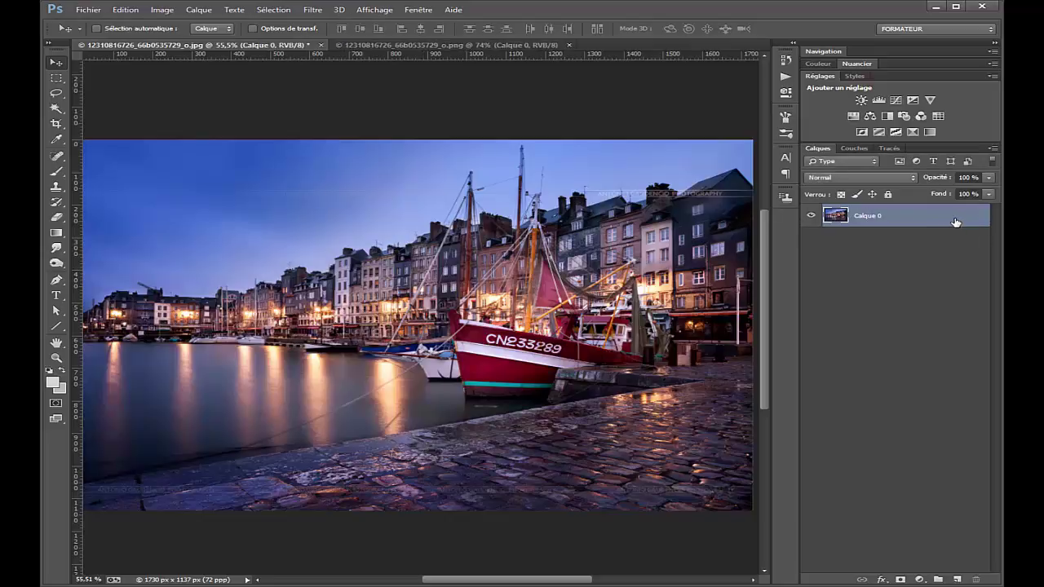
pyautogui.doubleClick(873, 218)
pyautogui.write('Base')
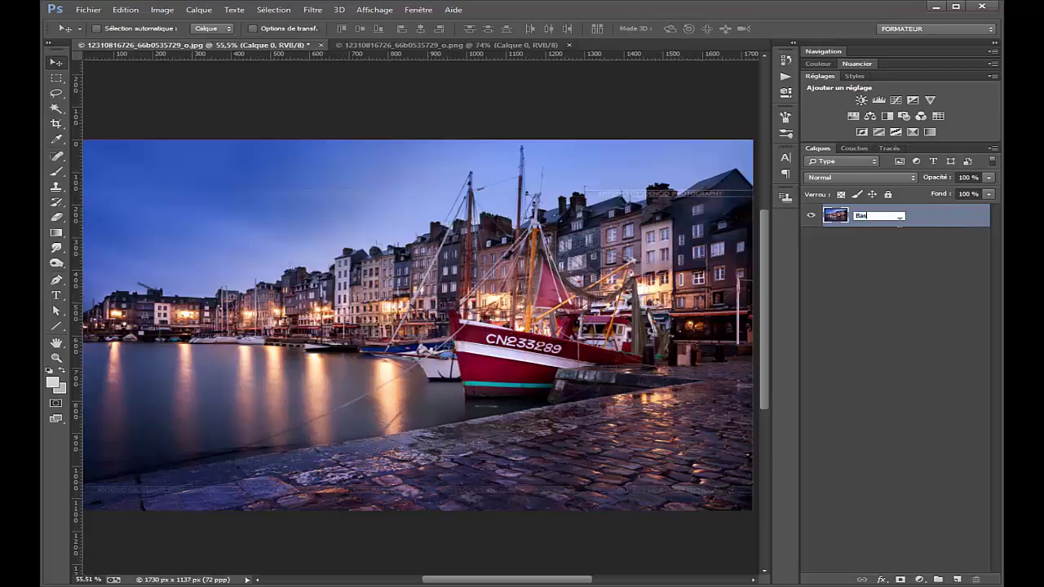
pyautogui.press('Return')
# Step: Duplicate Base and rename the copies Passe Haut and Dasaturation
pyautogui.hotkey('ctrl', 'j')
pyautogui.hotkey('ctrl', 'j')
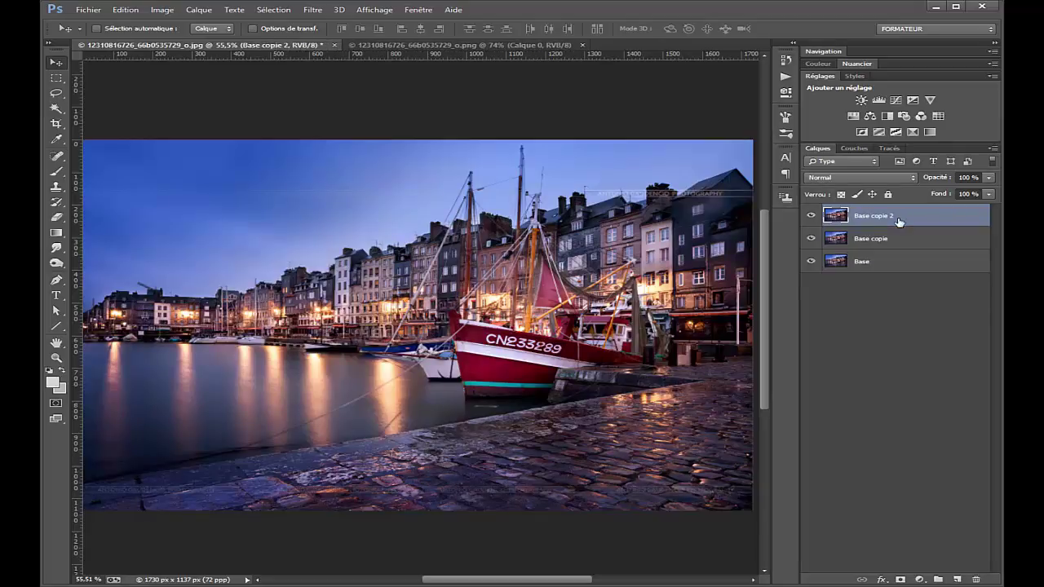
pyautogui.doubleClick(893, 241)
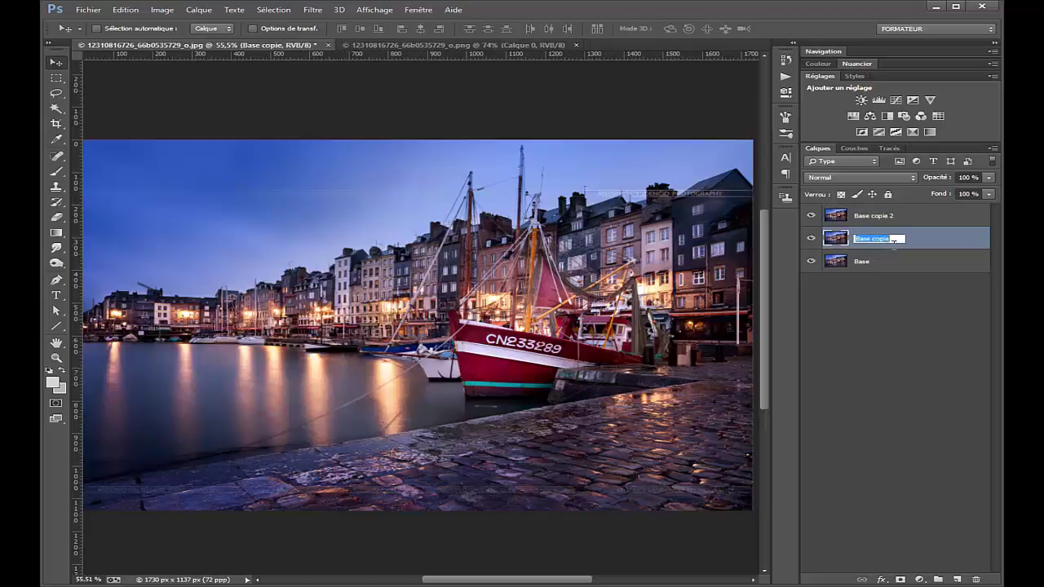
pyautogui.write('Passe Haut')
pyautogui.press('Return')
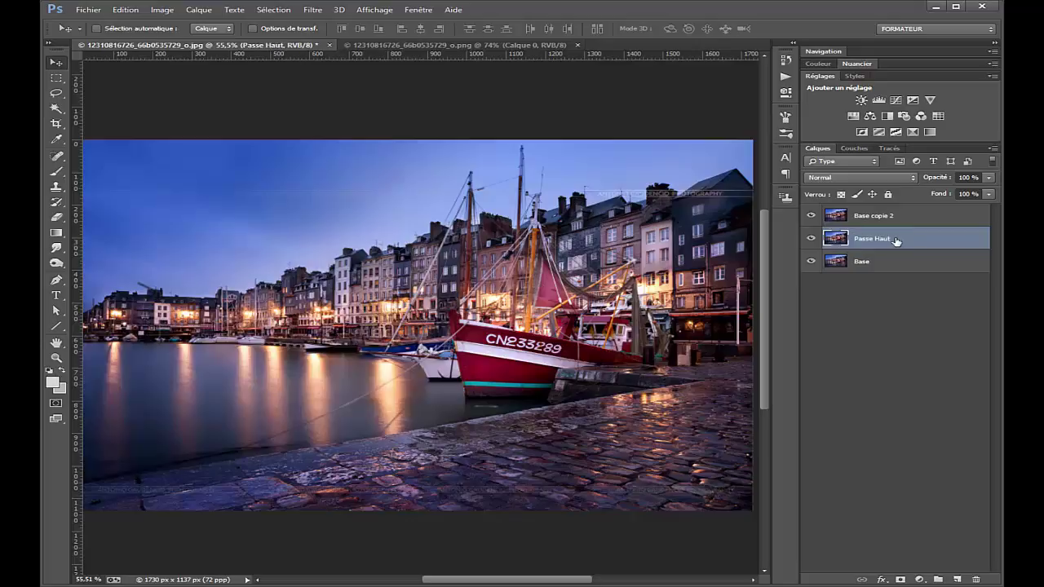
pyautogui.doubleClick(893, 218)
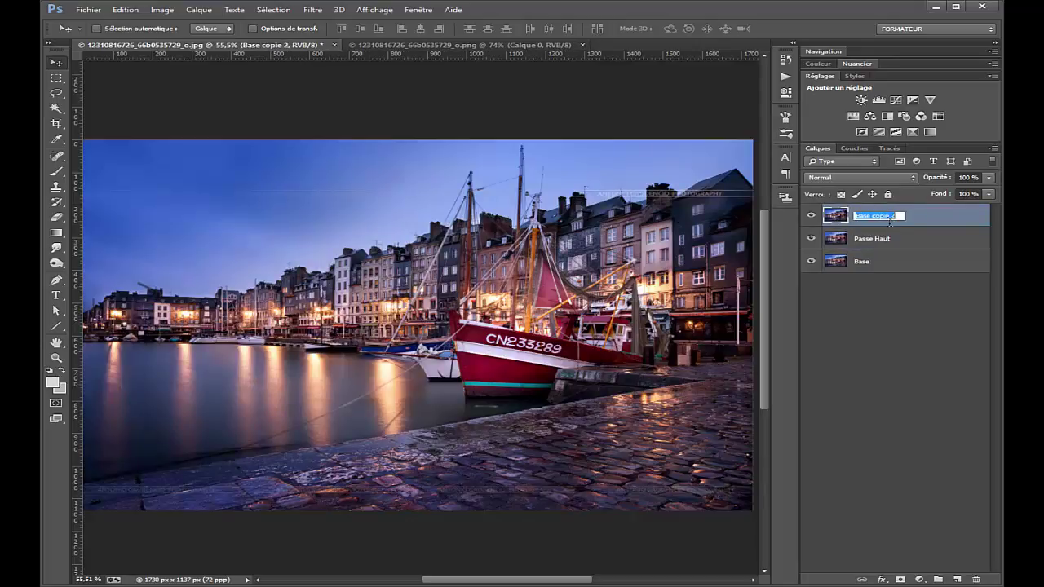
pyautogui.write('Dasaturation')
# Step: Confirm the Dasaturation name and convert Passe Haut for smart filters
pyautogui.click(882, 261)
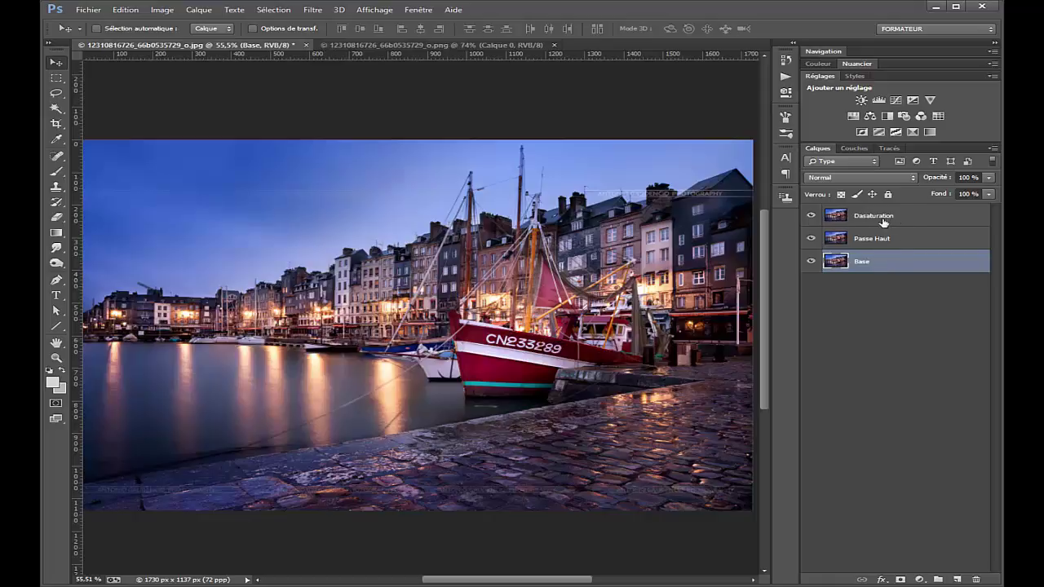
pyautogui.click(891, 243)
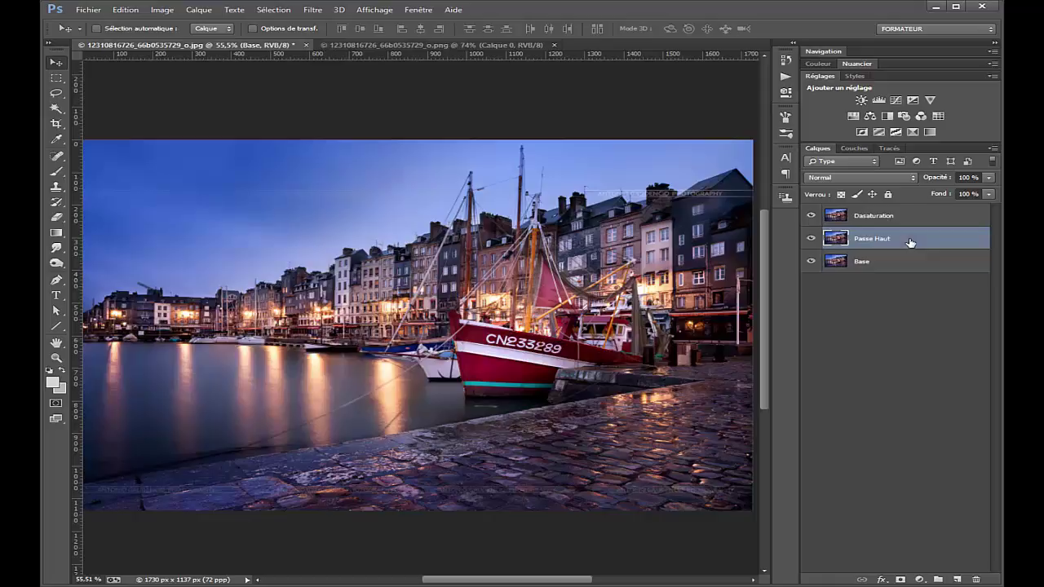
pyautogui.click(313, 11)
pyautogui.click(322, 39)
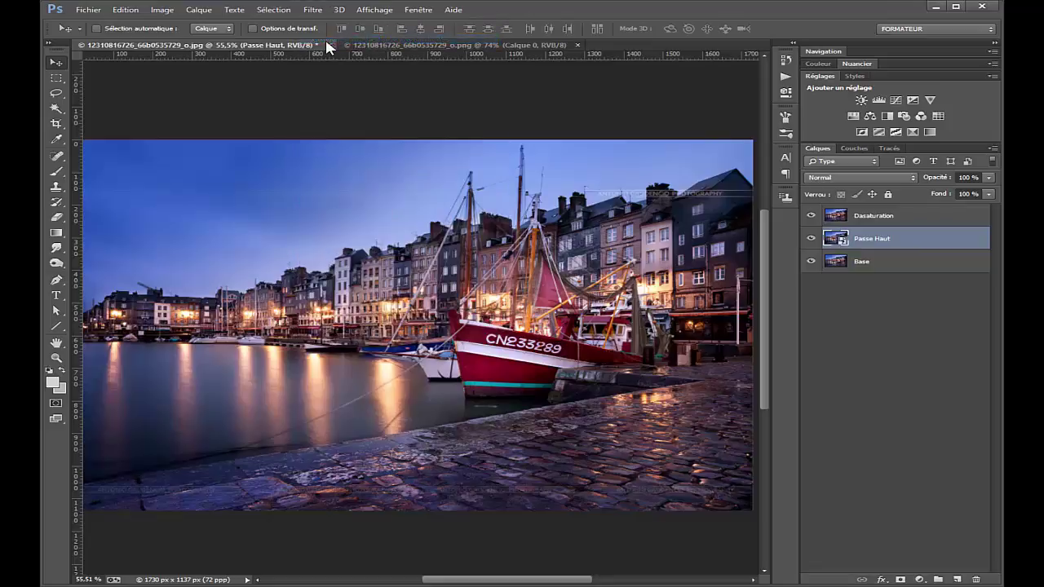
# Step: Convert Dasaturation for smart filters and reselect the Passe Haut layer
pyautogui.click(857, 219)
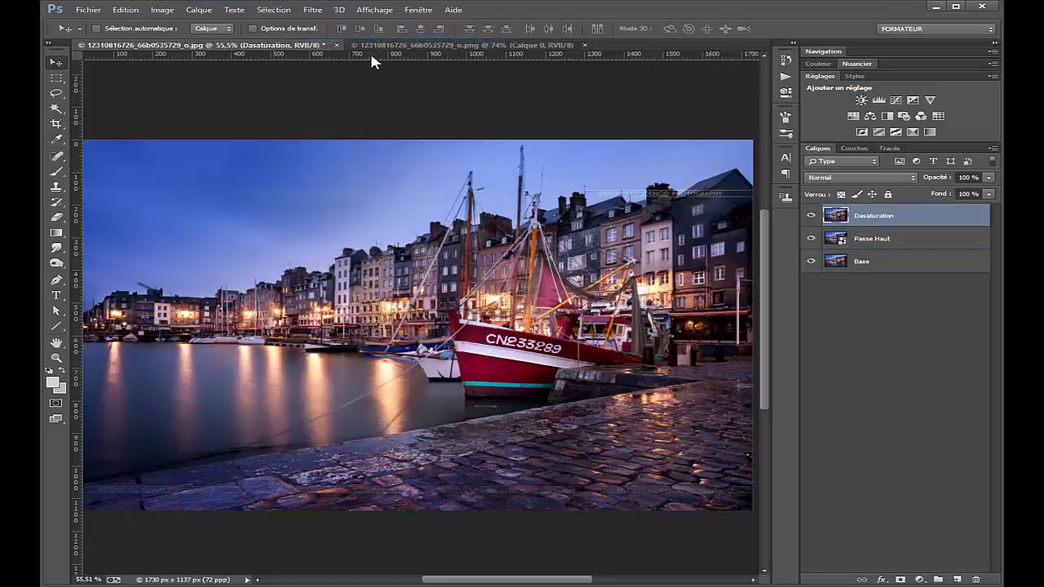
pyautogui.click(313, 10)
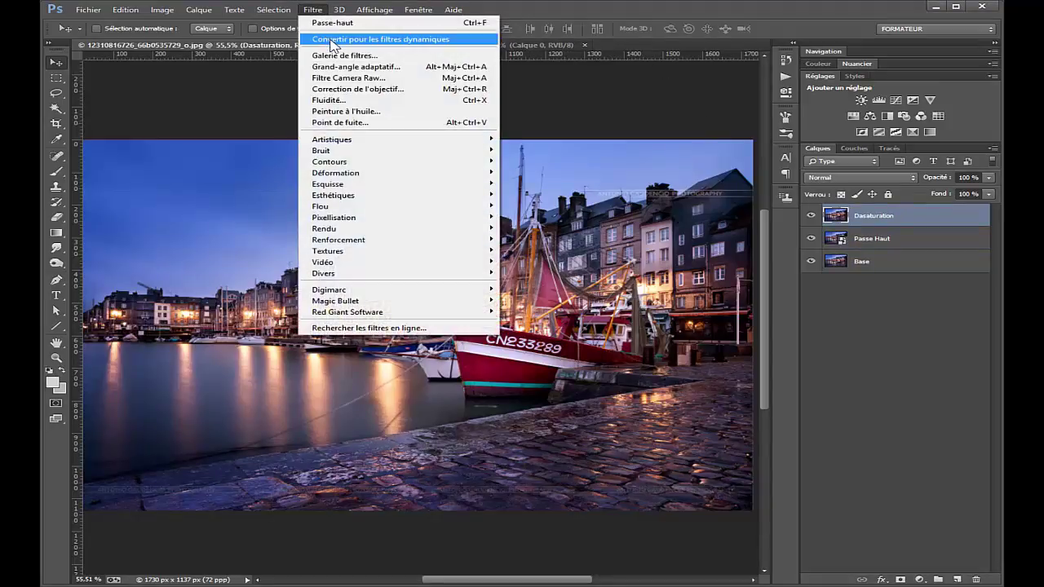
pyautogui.click(333, 40)
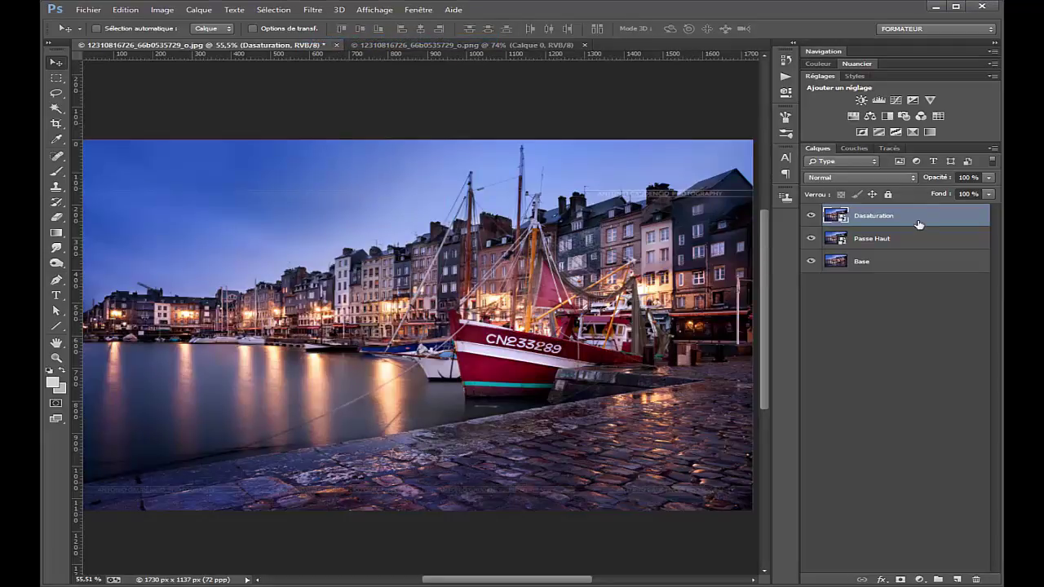
pyautogui.click(824, 240)
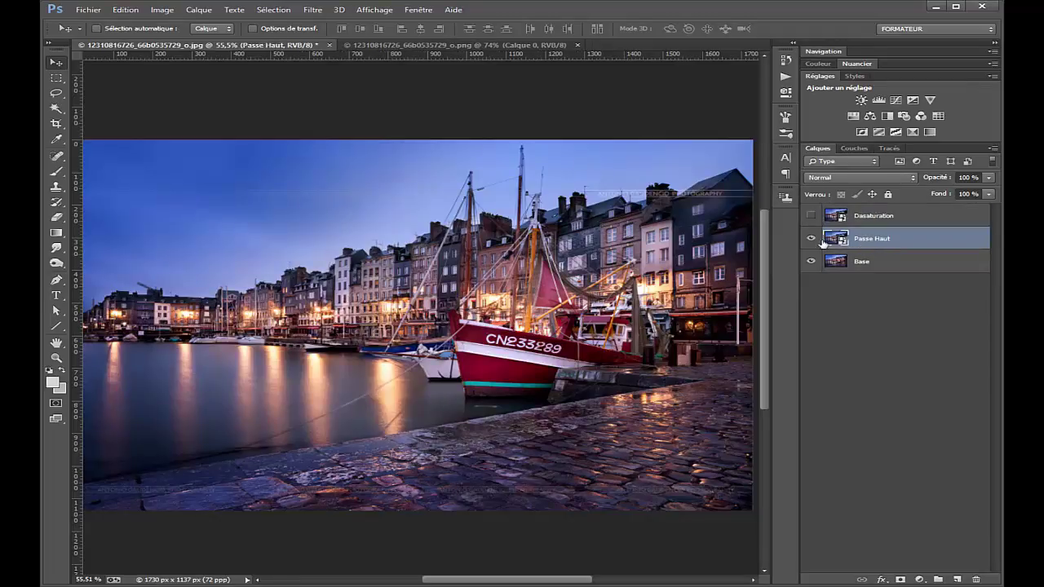
pyautogui.click(312, 9)
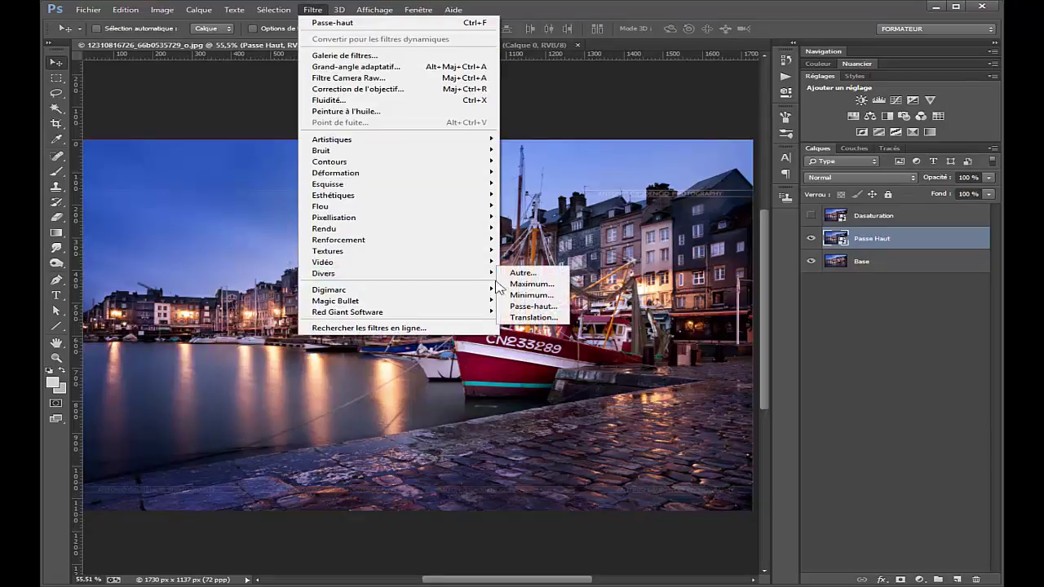
# Step: Apply a Passe-haut smart filter to the Passe Haut layer with radius 10
pyautogui.click(532, 308)
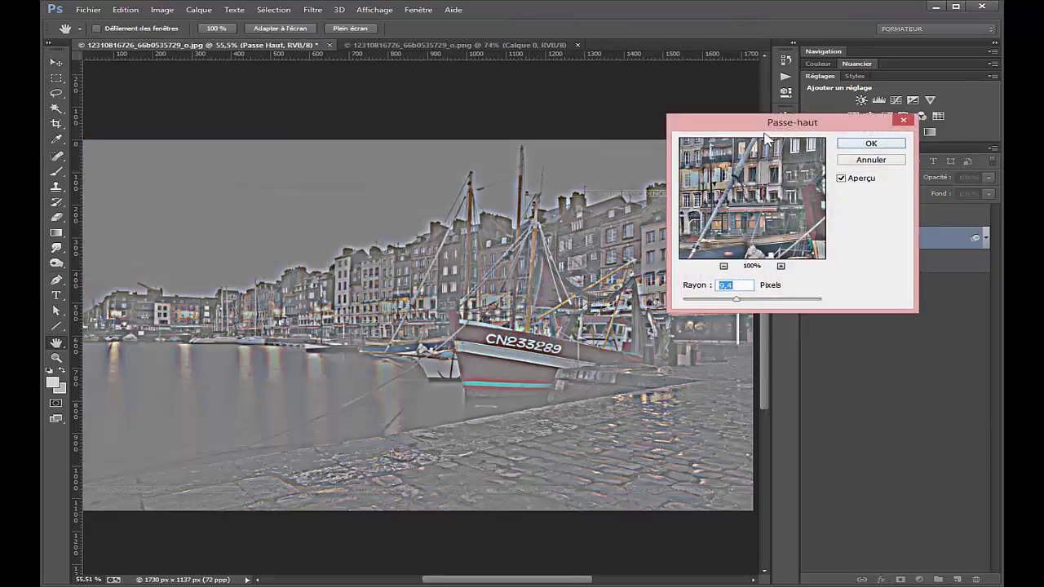
pyautogui.moveTo(768, 124)
pyautogui.mouseDown()
pyautogui.moveTo(678, 173)
pyautogui.moveTo(656, 224)
pyautogui.mouseUp()
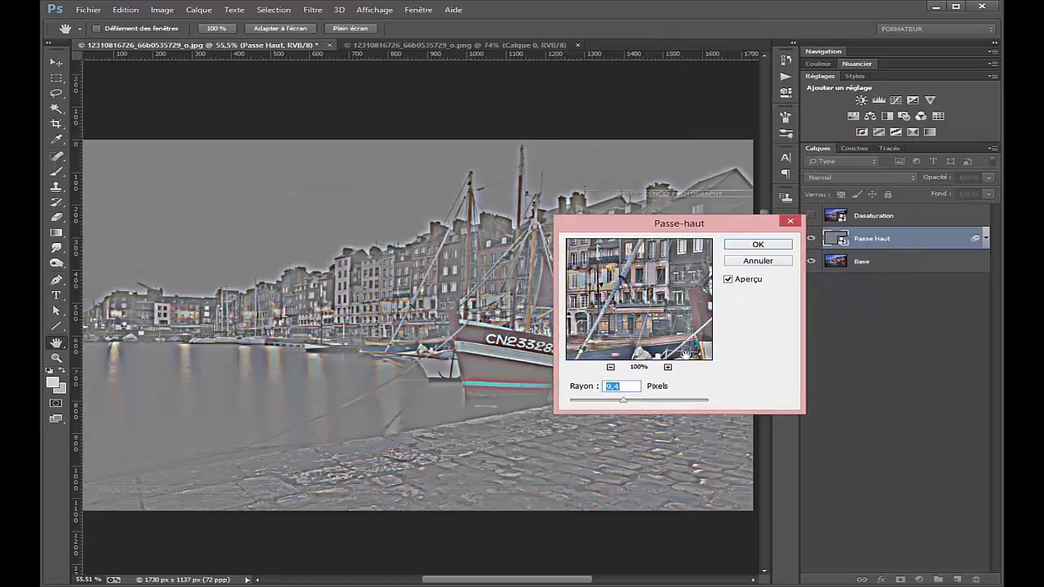
pyautogui.write('10')
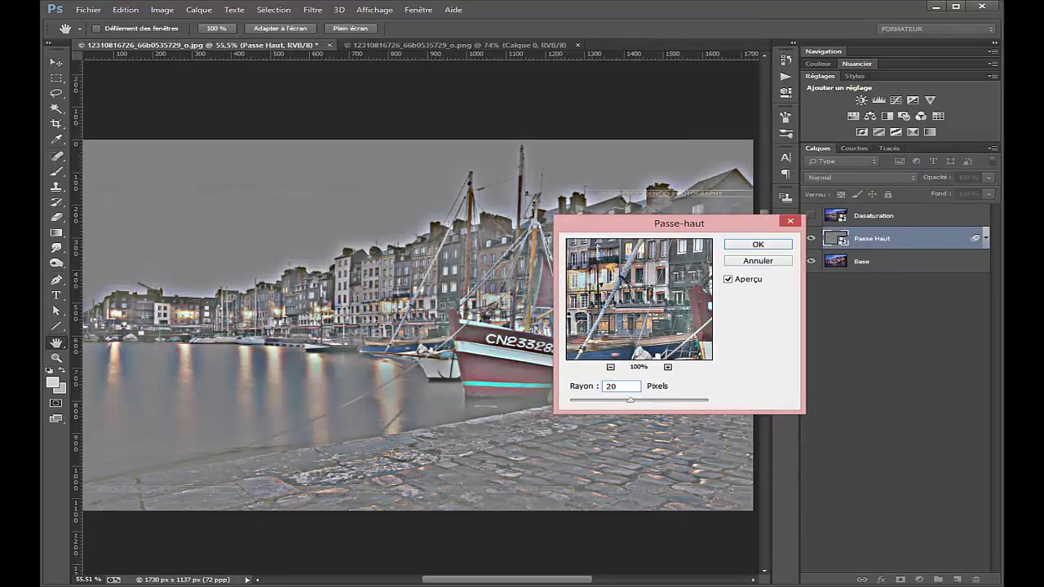
pyautogui.press('Return')
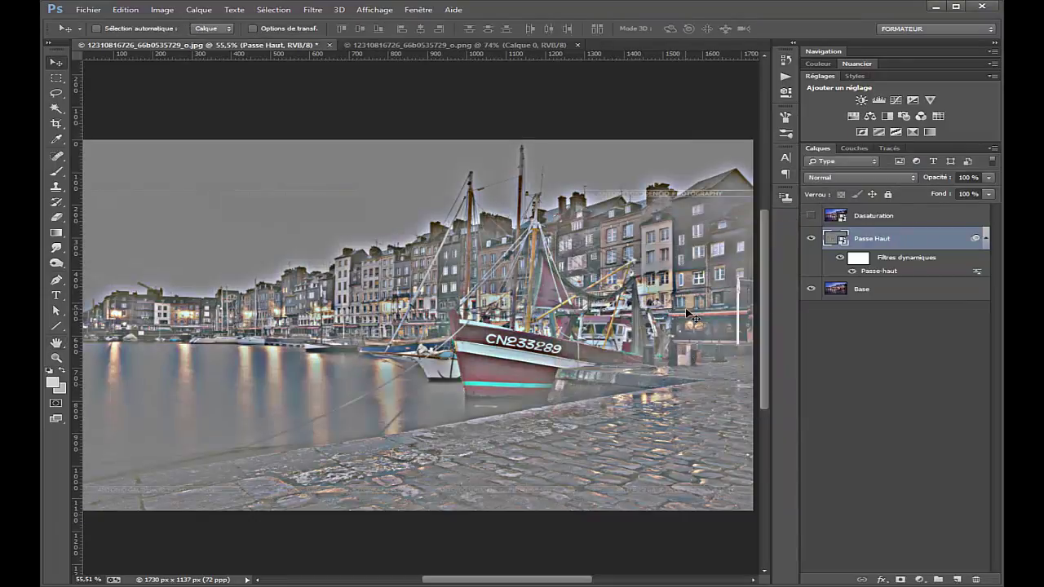
# Step: Blend Passe Haut in Incrustation at 63% opacity, then show and select Dasaturation
pyautogui.click(838, 179)
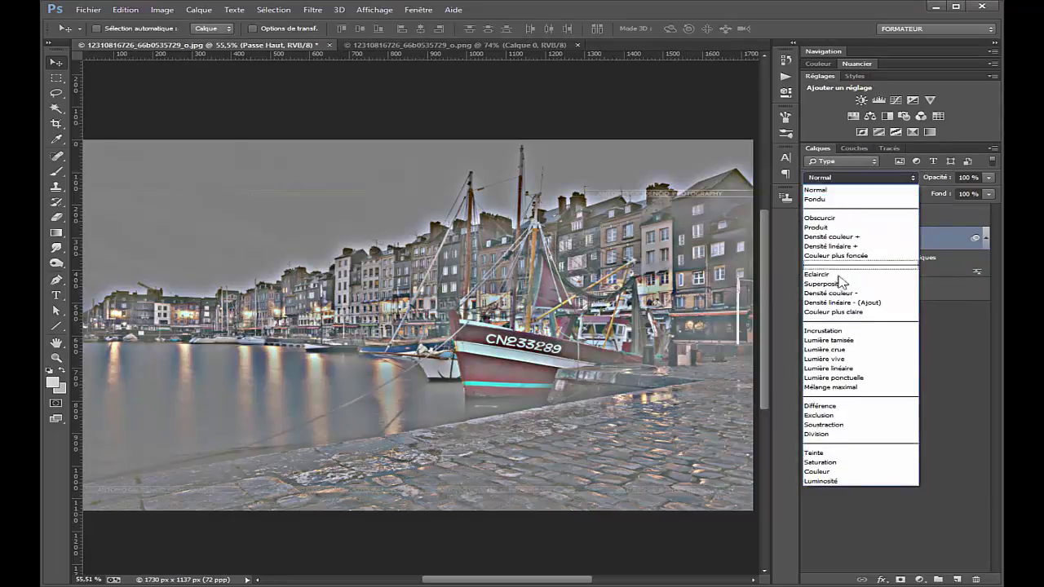
pyautogui.click(839, 334)
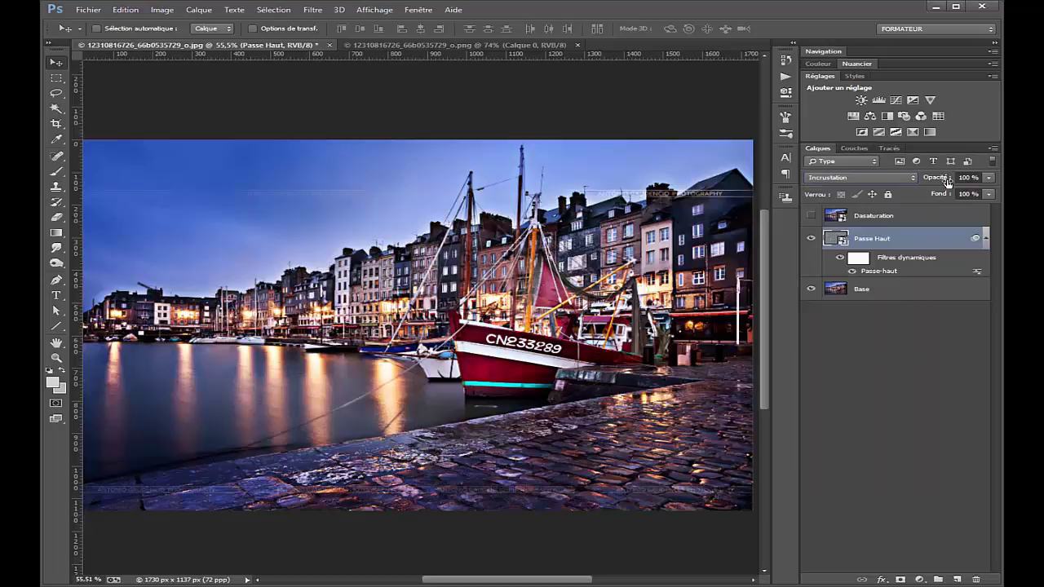
pyautogui.moveTo(948, 181); pyautogui.dragTo(923, 187)
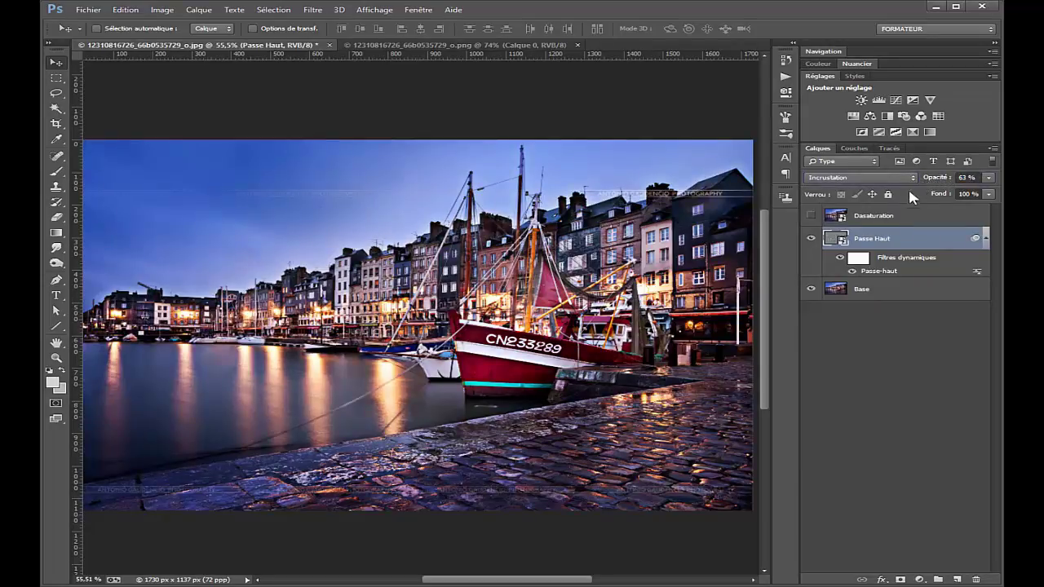
pyautogui.click(811, 215)
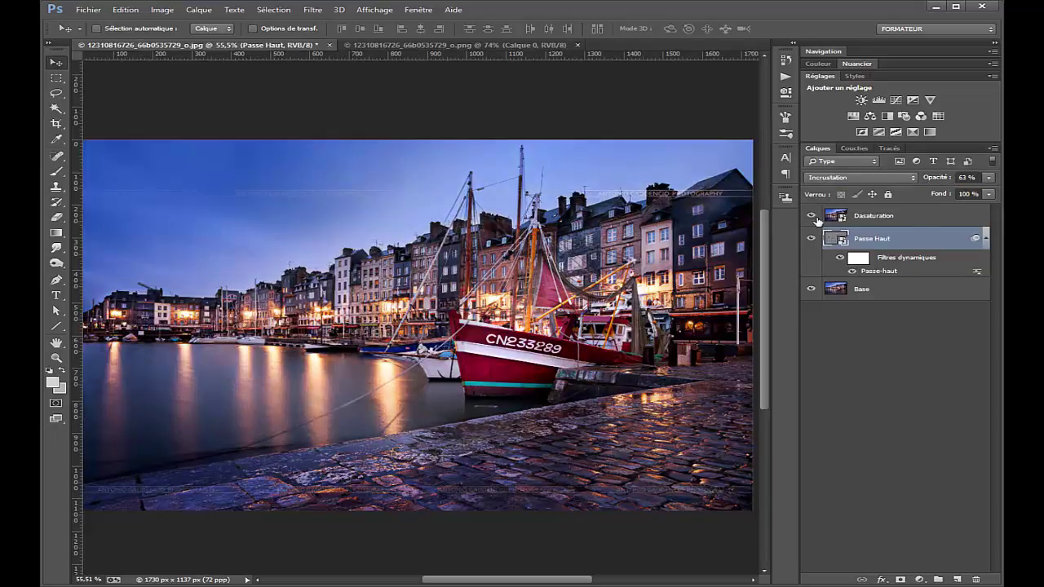
pyautogui.click(903, 216)
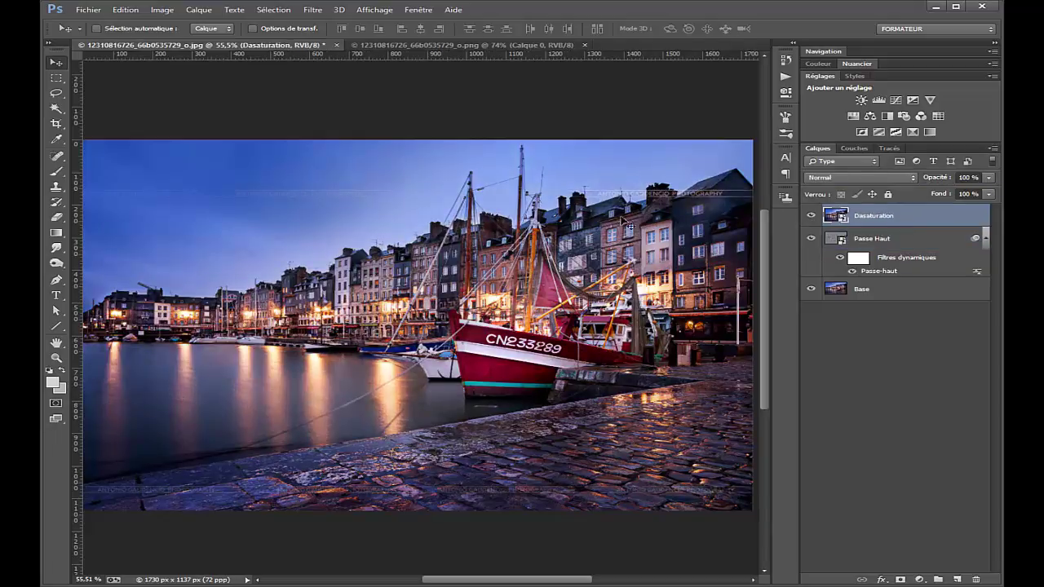
# Step: Open Tons foncés/Tons clairs on Dasaturation and compare its preview with the original
pyautogui.click(161, 11)
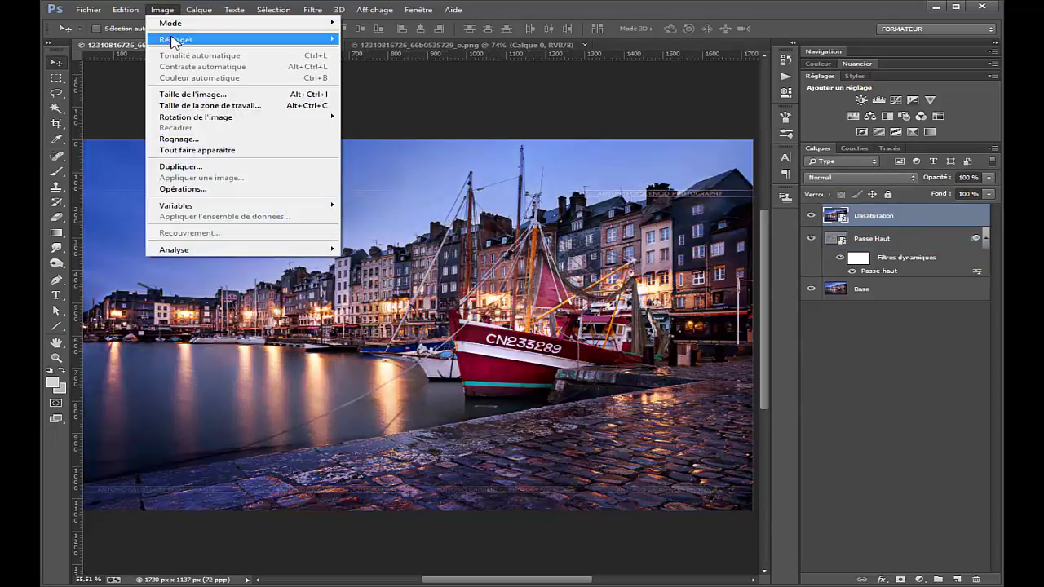
pyautogui.moveTo(176, 39)
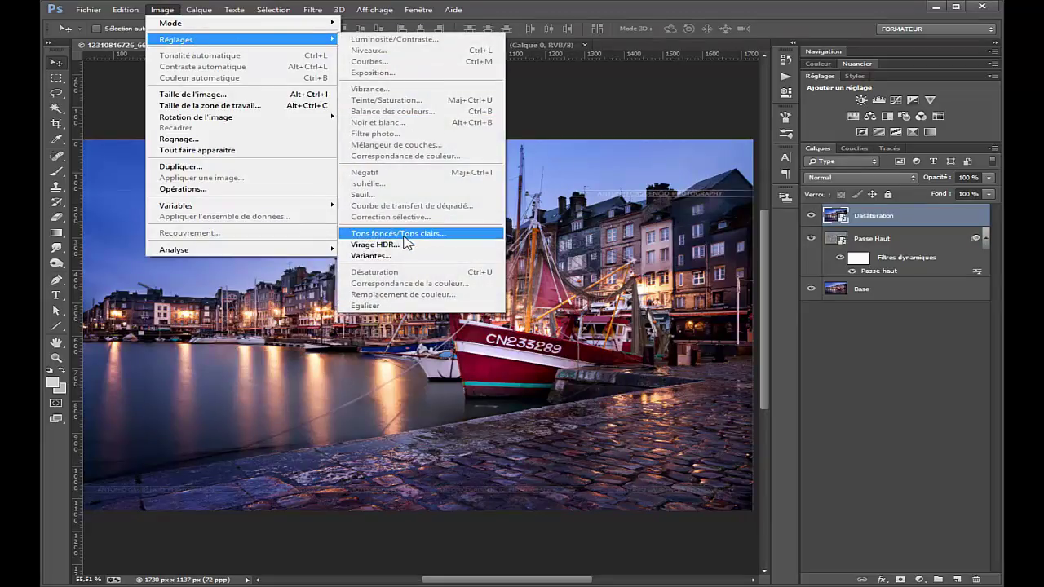
pyautogui.click(420, 236)
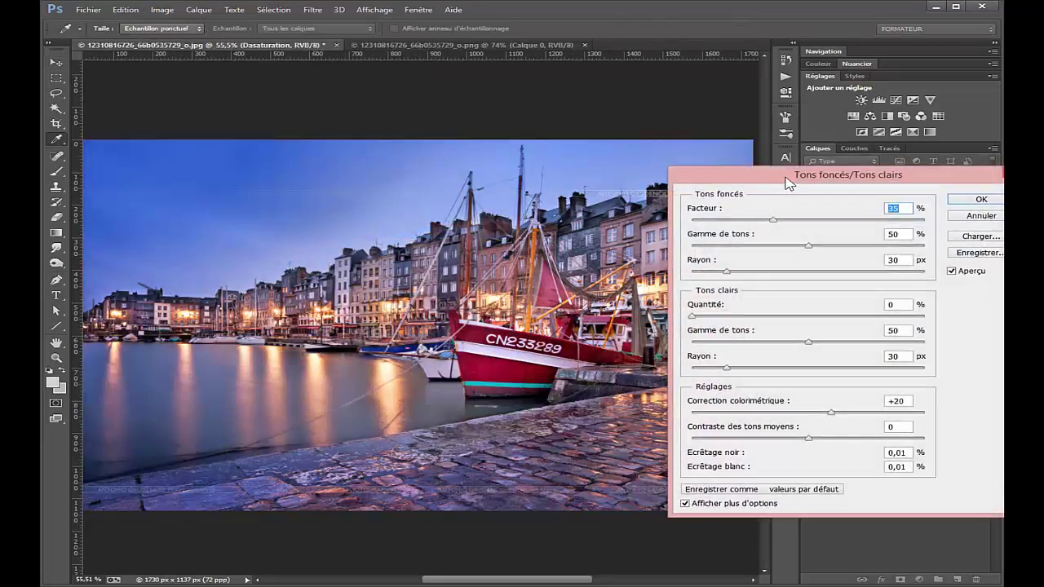
pyautogui.moveTo(793, 177); pyautogui.dragTo(630, 193)
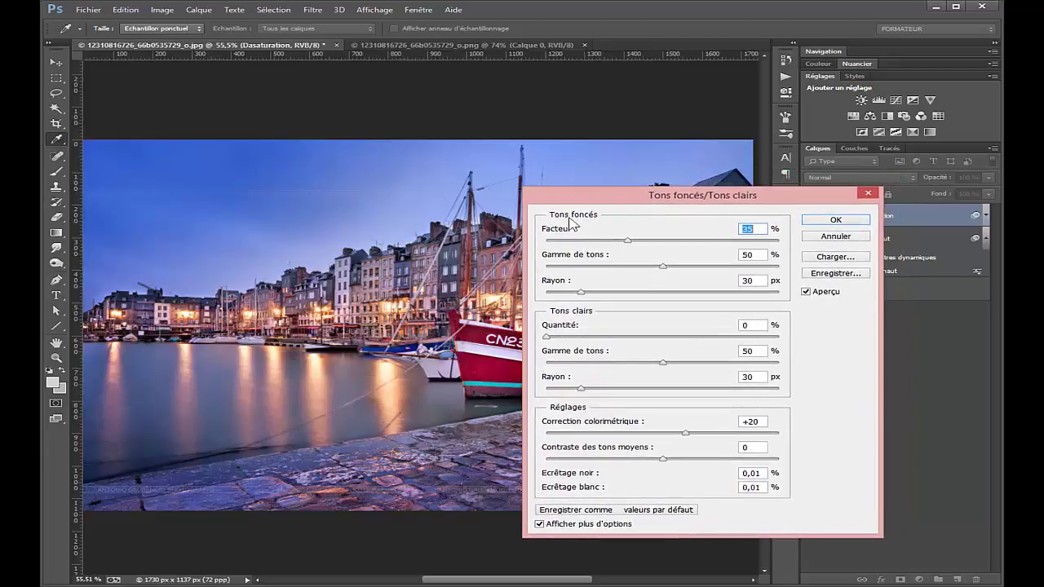
pyautogui.moveTo(582, 204); pyautogui.dragTo(168, 200)
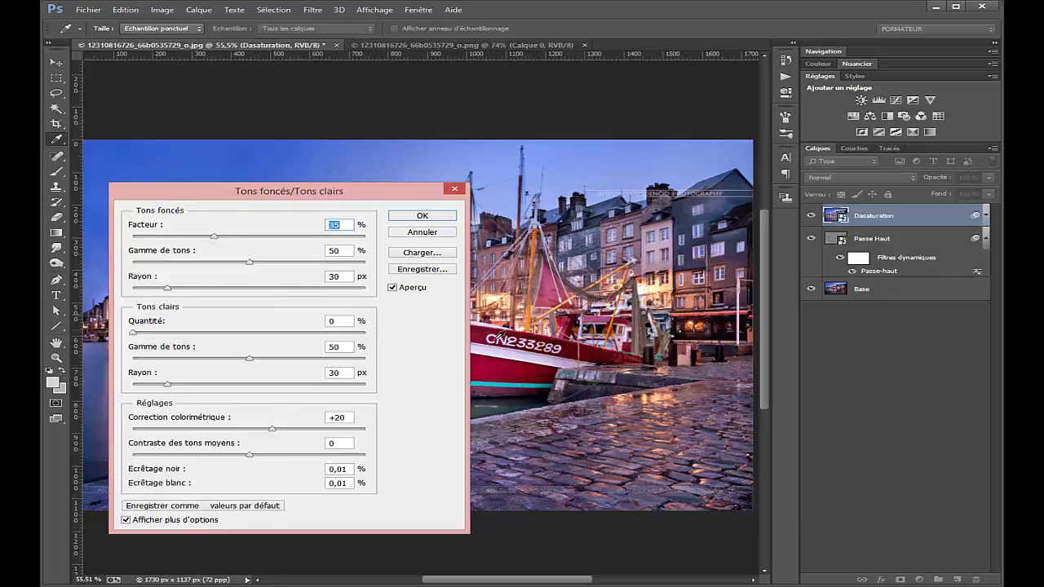
pyautogui.click(395, 289)
pyautogui.click(395, 289)
# Step: Set shadow Rayon 114, highlight Quantité 4, Gamme 72, Rayon 65, and apply
pyautogui.moveTo(139, 280); pyautogui.dragTo(183, 285)
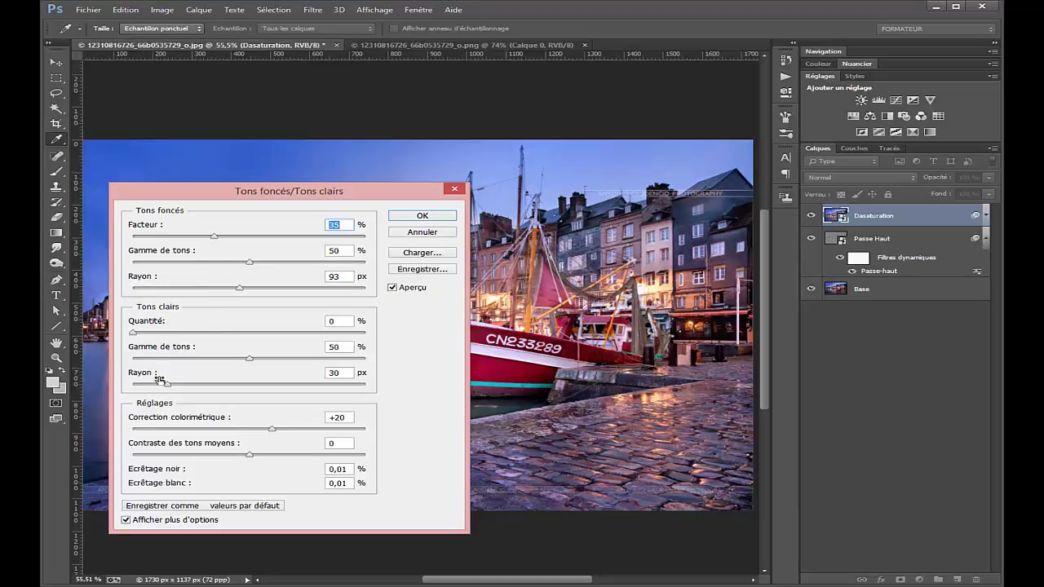
pyautogui.moveTo(151, 377); pyautogui.dragTo(173, 379)
pyautogui.moveTo(134, 336); pyautogui.dragTo(144, 338)
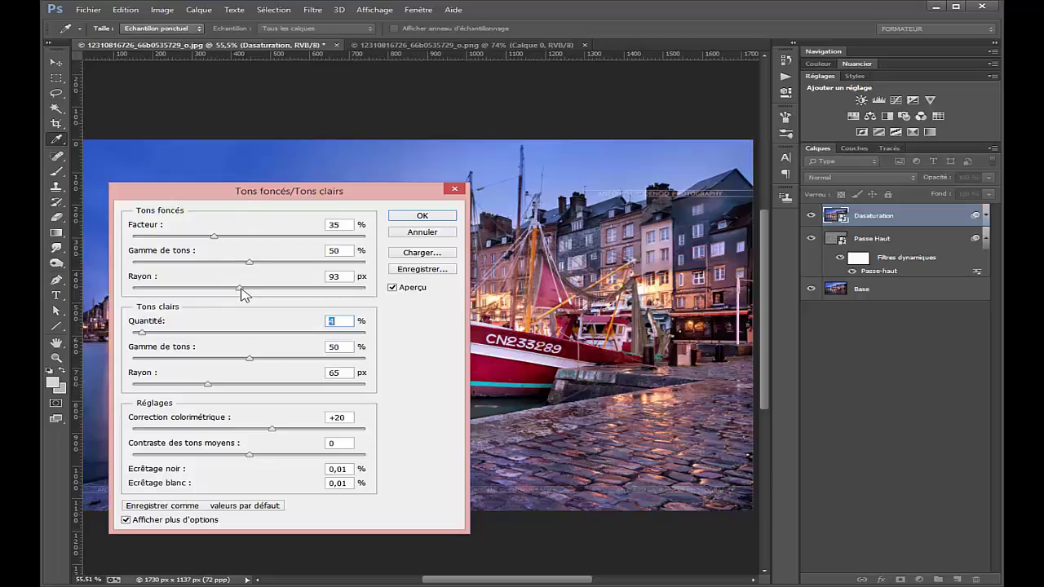
pyautogui.moveTo(241, 288); pyautogui.dragTo(258, 288)
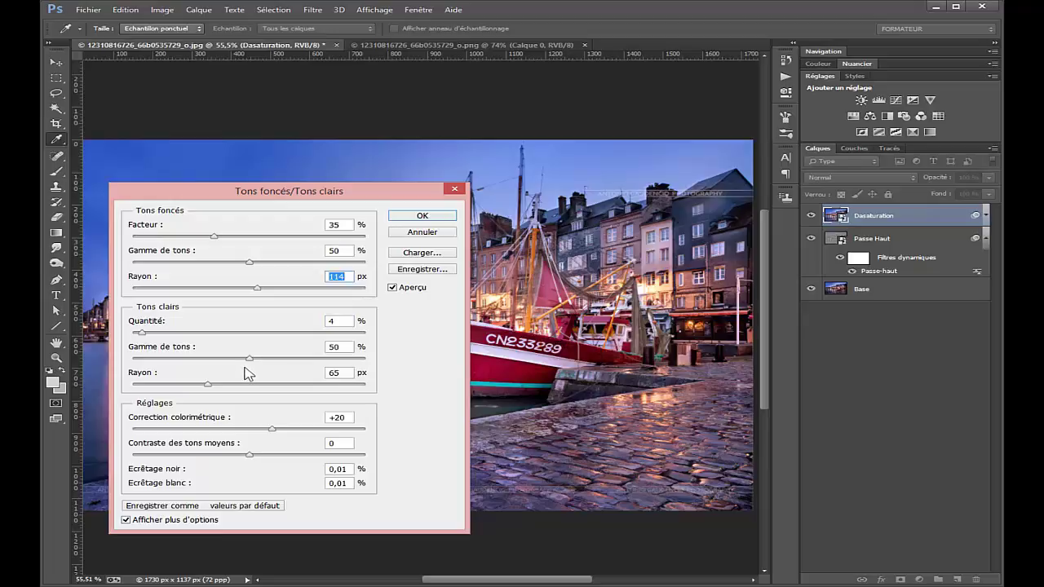
pyautogui.moveTo(249, 358); pyautogui.dragTo(301, 359)
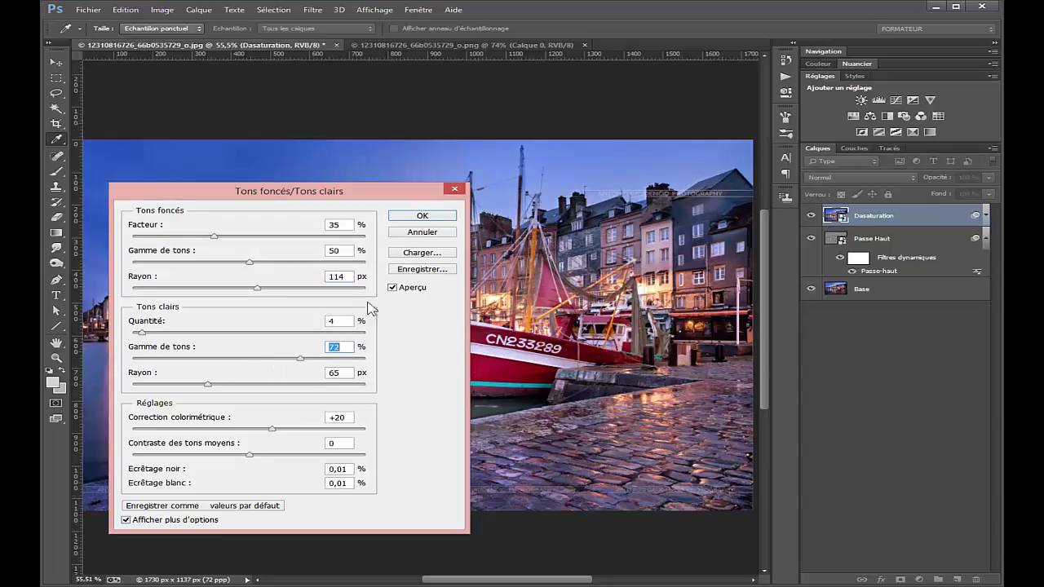
pyautogui.click(426, 217)
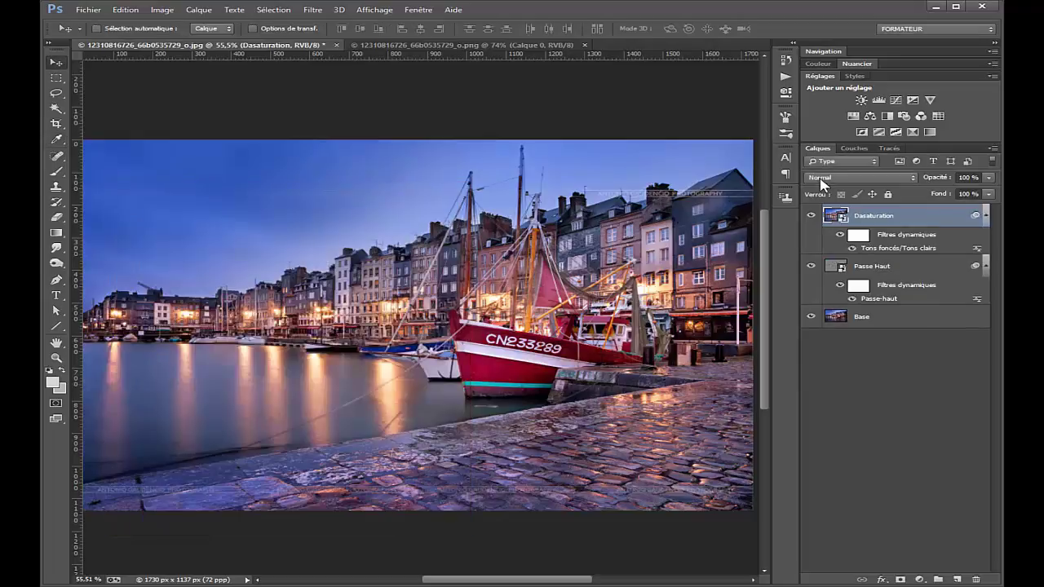
# Step: Blend Dasaturation in Incrustation mode with 62% fill and 42% opacity, and also select Passe Haut
pyautogui.click(861, 178)
pyautogui.press('Escape')
pyautogui.hotkey('alt', 'shift', 'o')
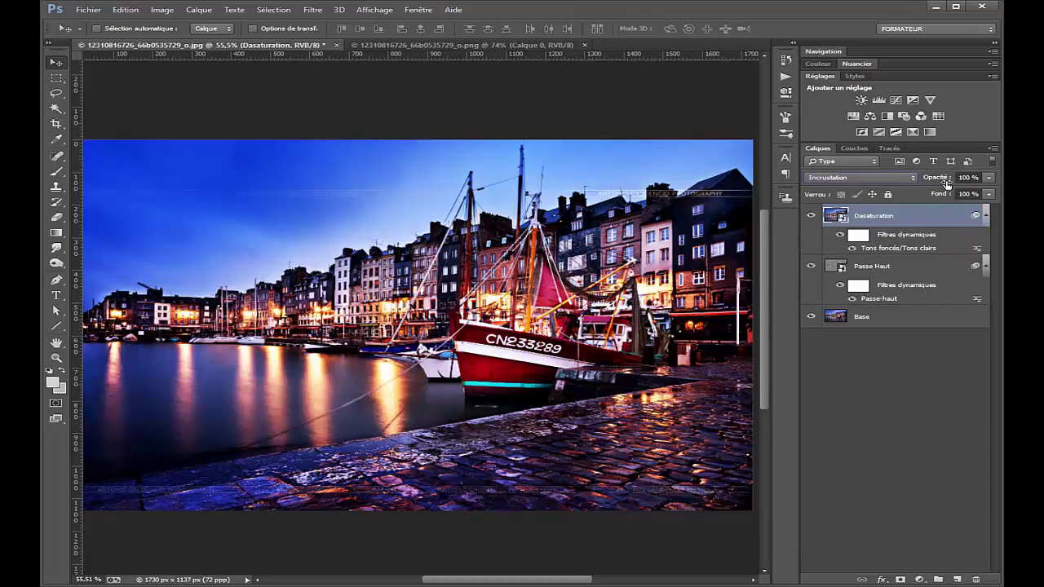
pyautogui.moveTo(945, 200); pyautogui.dragTo(922, 200)
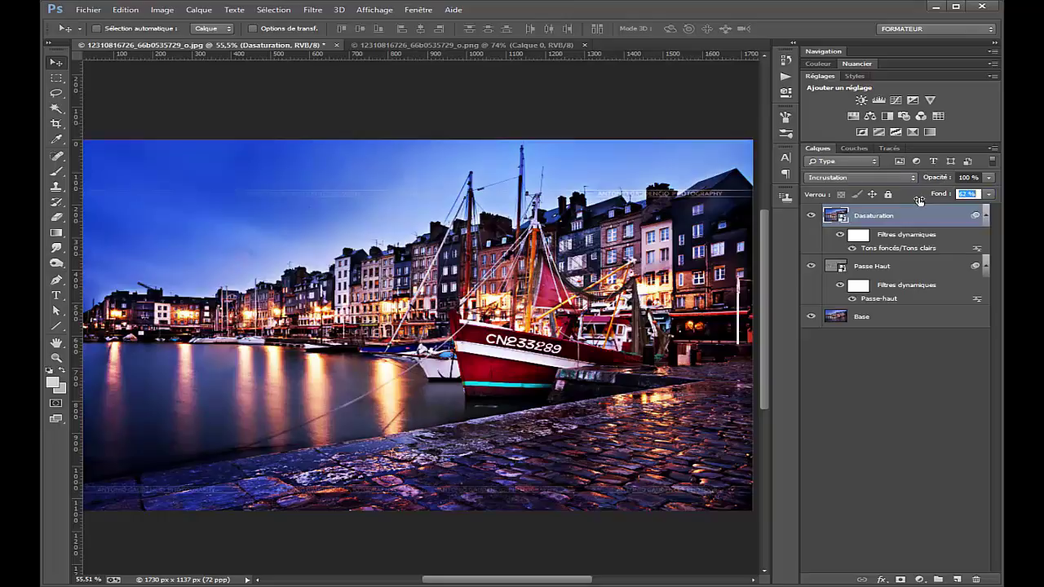
pyautogui.moveTo(929, 183); pyautogui.dragTo(910, 188)
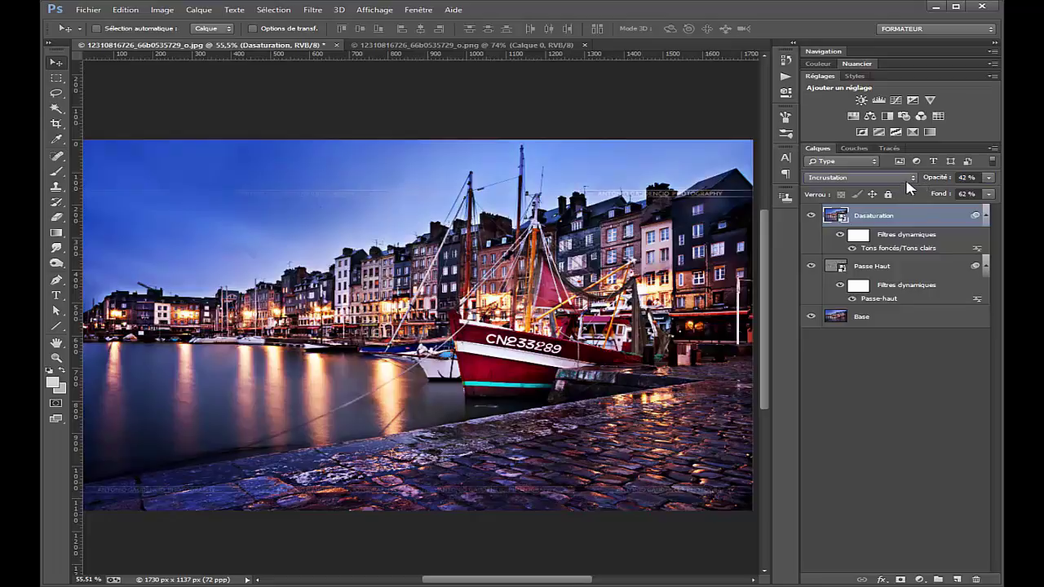
pyautogui.keyDown('ctrl'); pyautogui.click(898, 276); pyautogui.keyUp('ctrl')
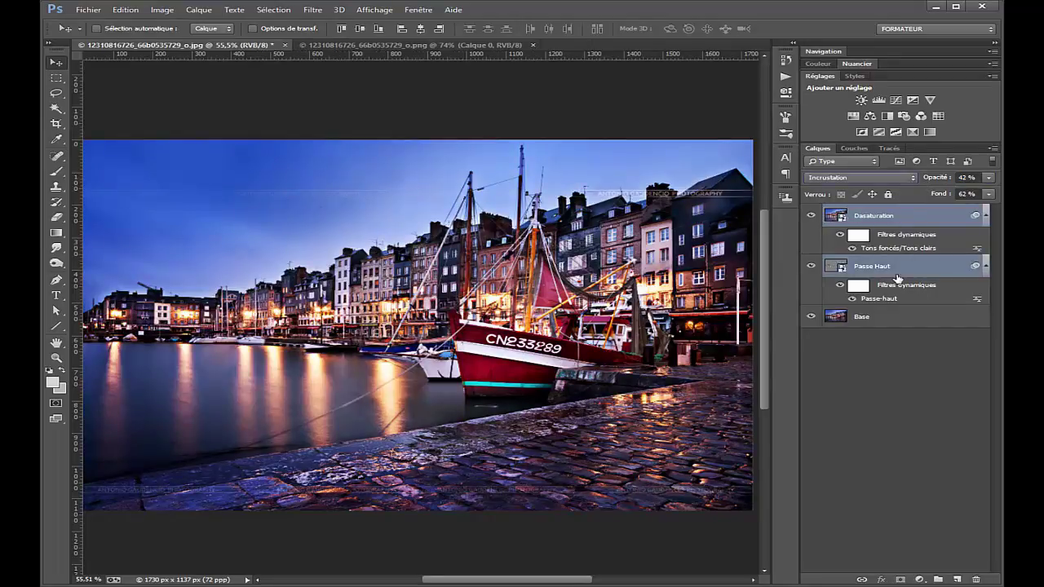
# Step: Group the Dasaturation and Passe Haut layers into a folder named HDR
pyautogui.hotkey('ctrl', 'g')
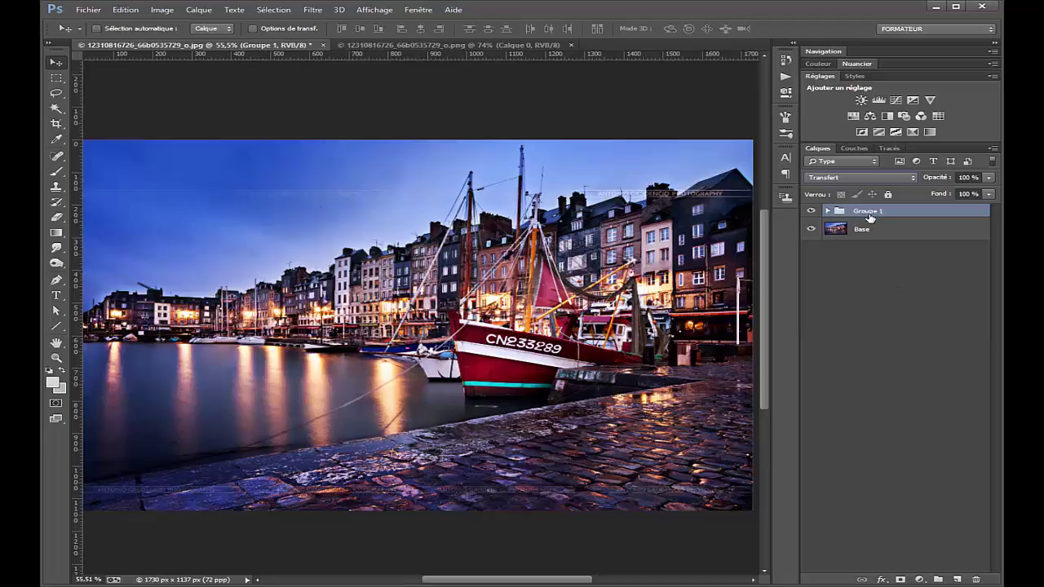
pyautogui.doubleClick(868, 212)
pyautogui.write('HDR')
pyautogui.press('Return')
# Step: Expand the HDR group, collapse both layers' filter lists, and select Dasaturation
pyautogui.click(828, 212)
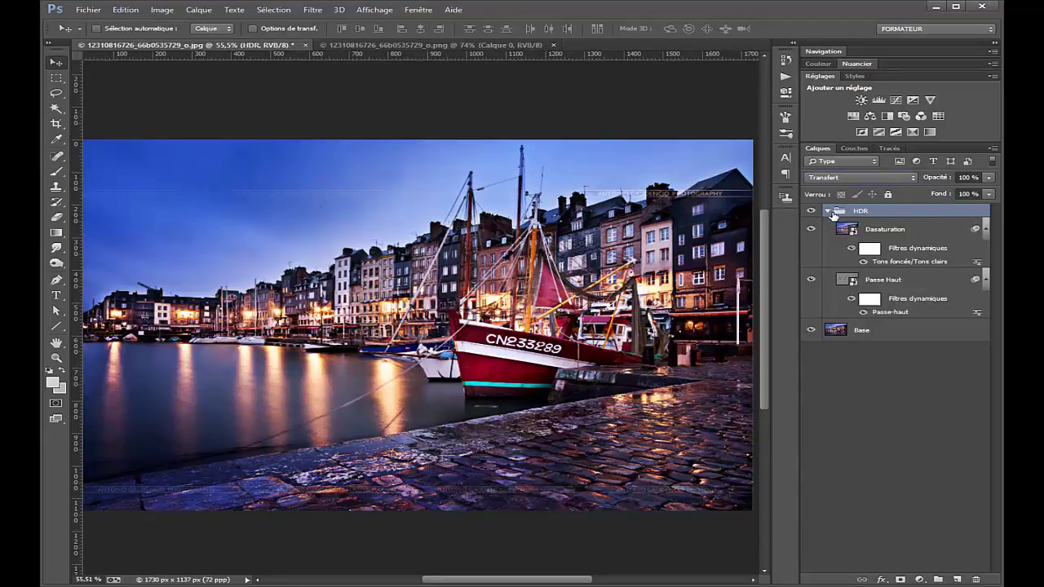
pyautogui.click(987, 233)
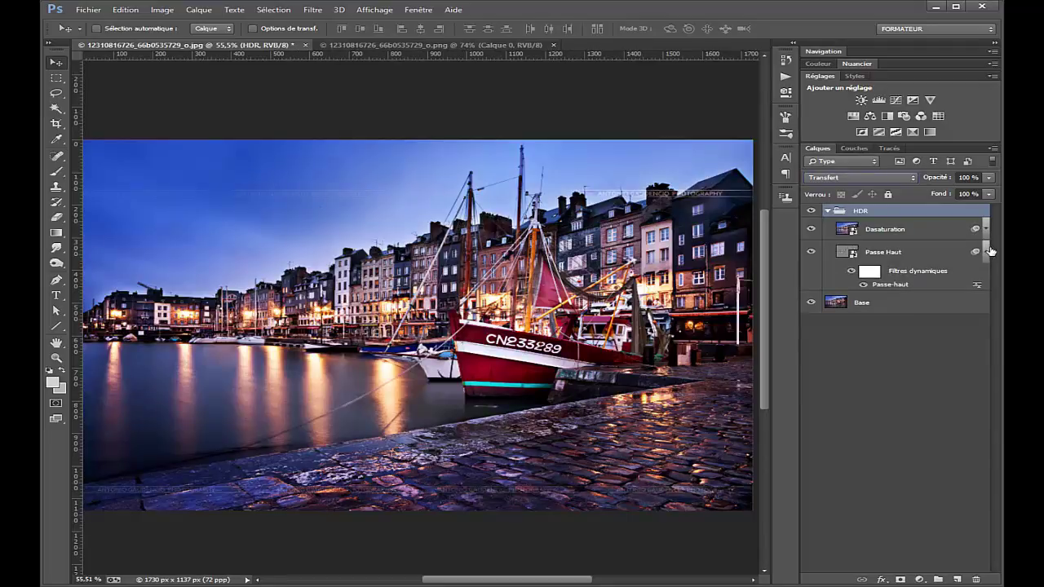
pyautogui.click(986, 251)
pyautogui.click(951, 229)
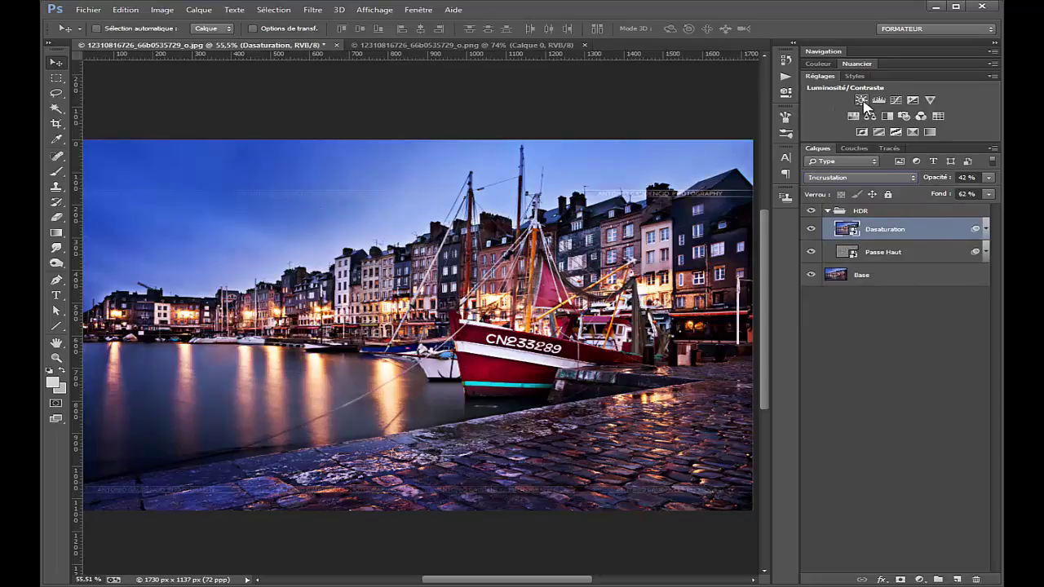
# Step: Add a Luminosité/Contraste adjustment set to brightness 75 and contrast 21
pyautogui.click(921, 580)
pyautogui.click(959, 366)
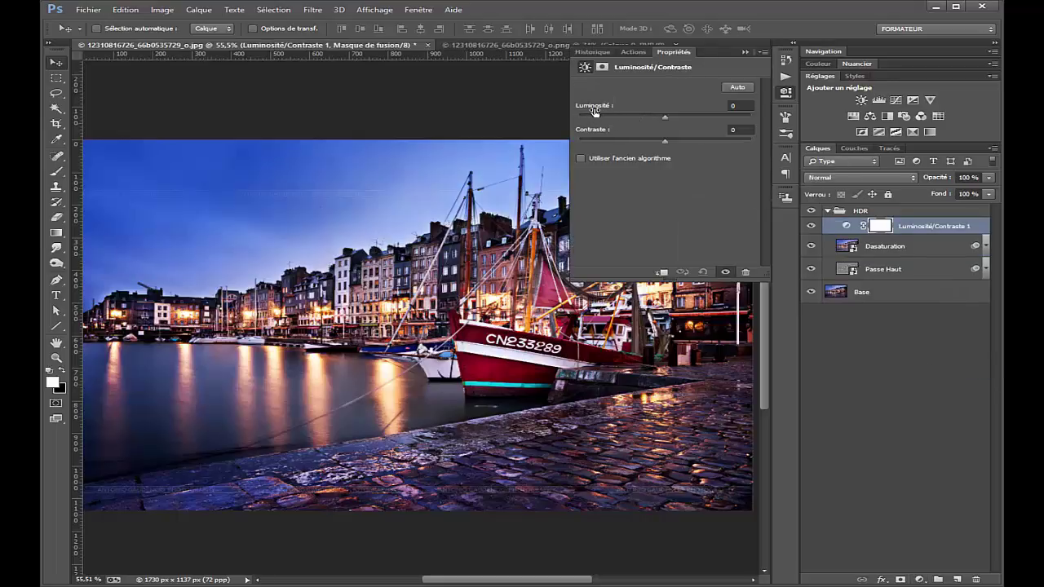
pyautogui.moveTo(602, 109)
pyautogui.mouseDown()
pyautogui.moveTo(653, 111)
pyautogui.moveTo(598, 133)
pyautogui.mouseUp()
pyautogui.press('Return')
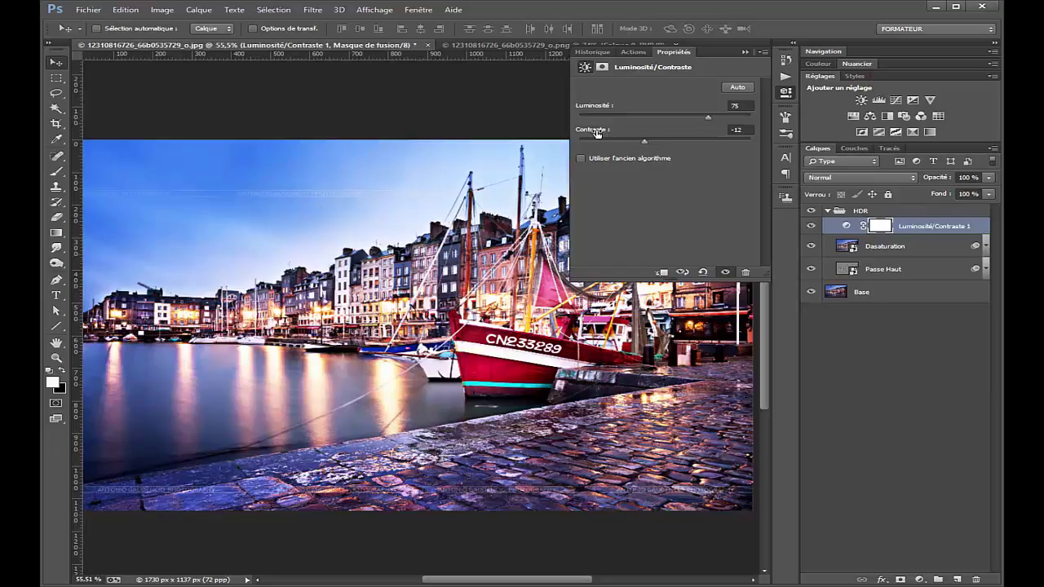
pyautogui.moveTo(599, 133); pyautogui.dragTo(623, 133)
pyautogui.press('Return')
pyautogui.click(744, 53)
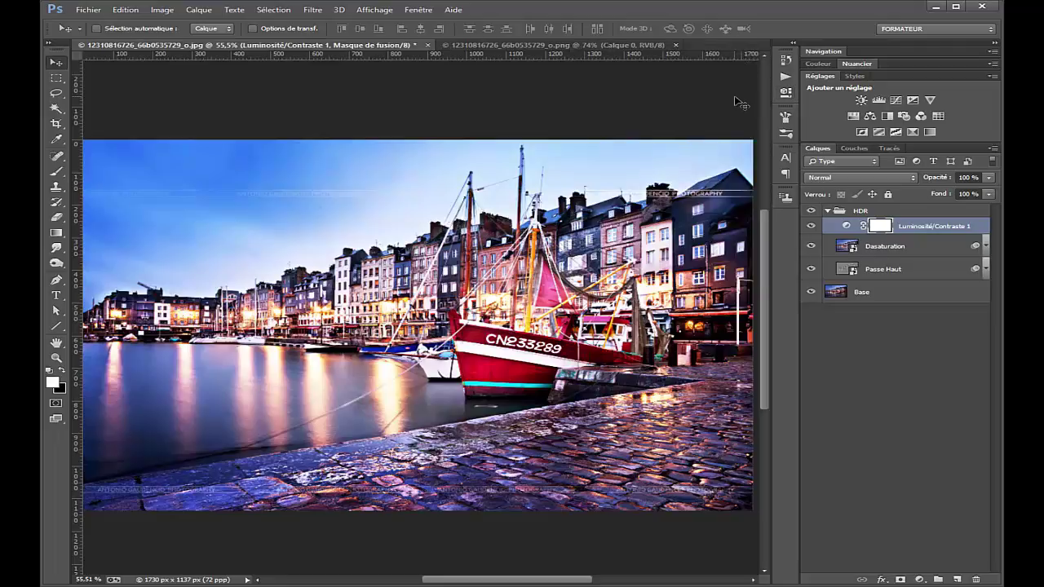
# Step: Add a Courbes adjustment and bend it into an S-curve (about 74/81 and 159/189)
pyautogui.click(879, 99)
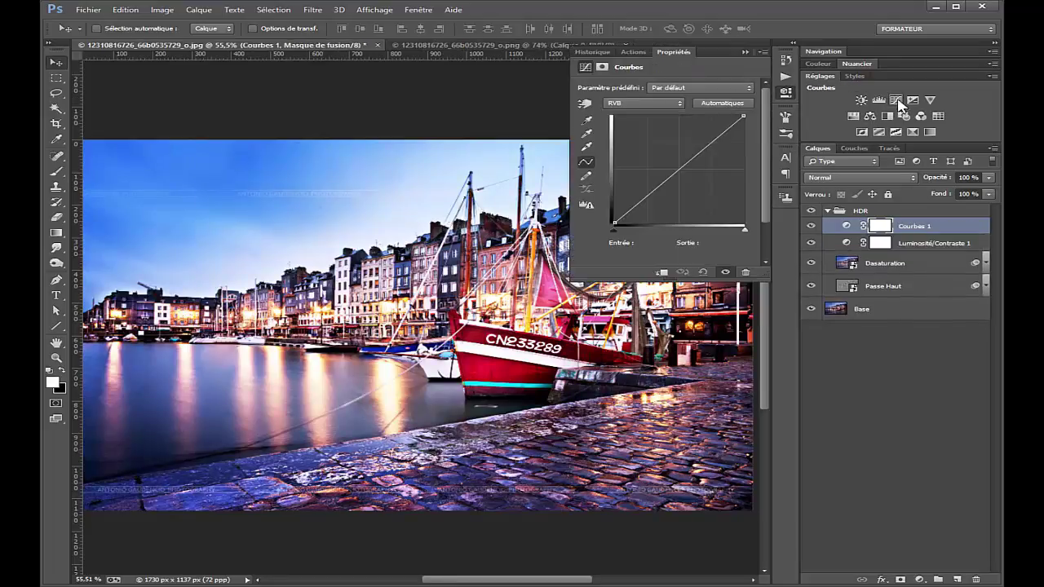
pyautogui.moveTo(691, 160); pyautogui.dragTo(693, 152)
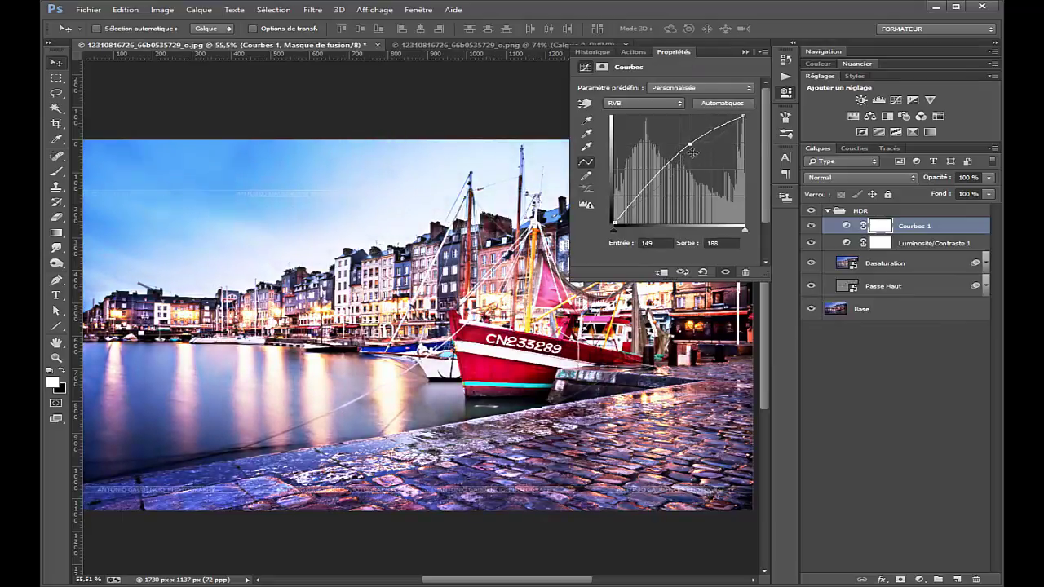
pyautogui.moveTo(655, 186); pyautogui.dragTo(653, 191)
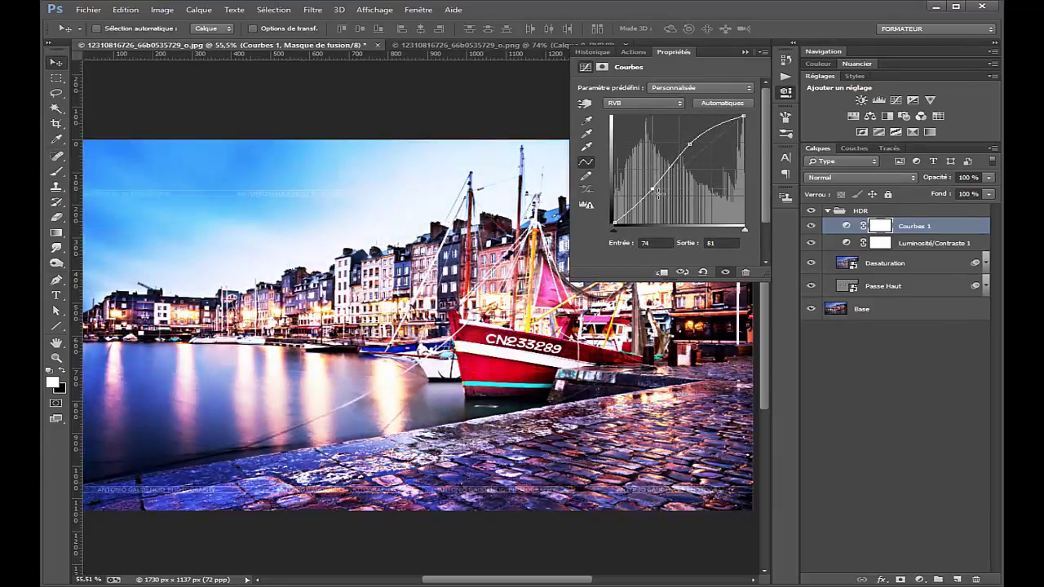
pyautogui.moveTo(699, 149); pyautogui.dragTo(702, 150)
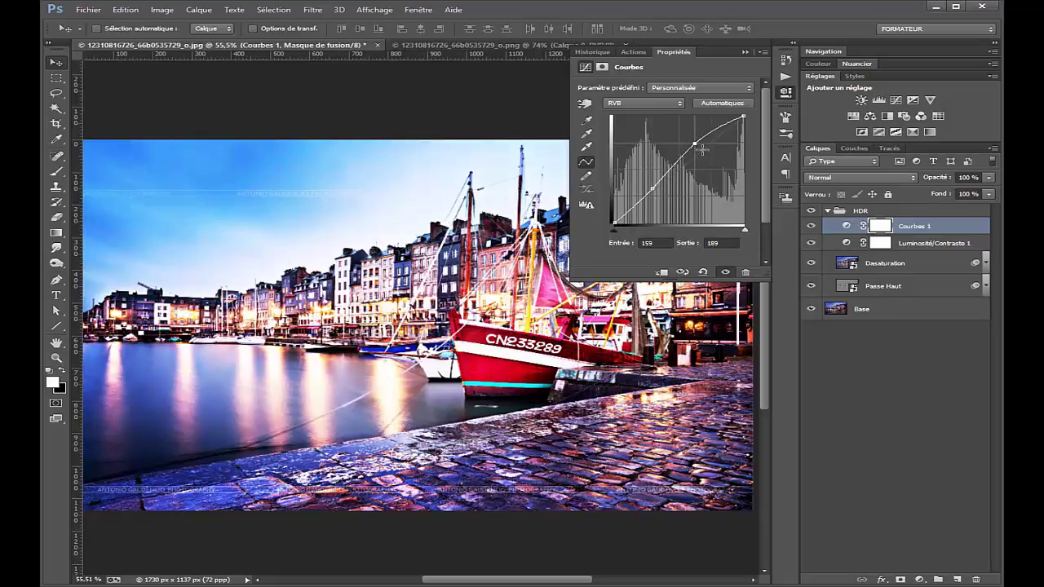
# Step: Close the Courbes properties and collapse the HDR group above Base
pyautogui.click(744, 53)
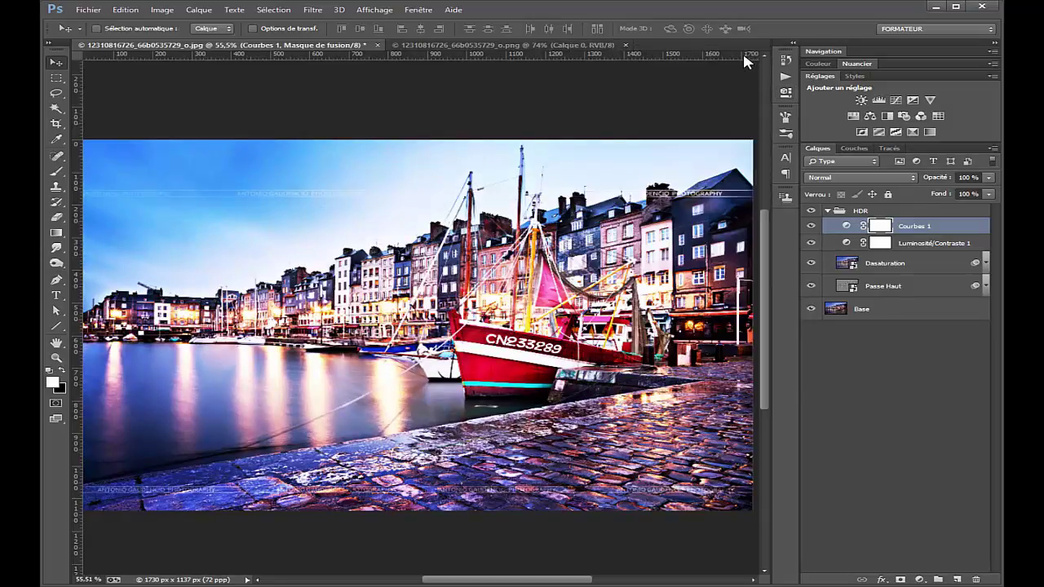
pyautogui.click(829, 212)
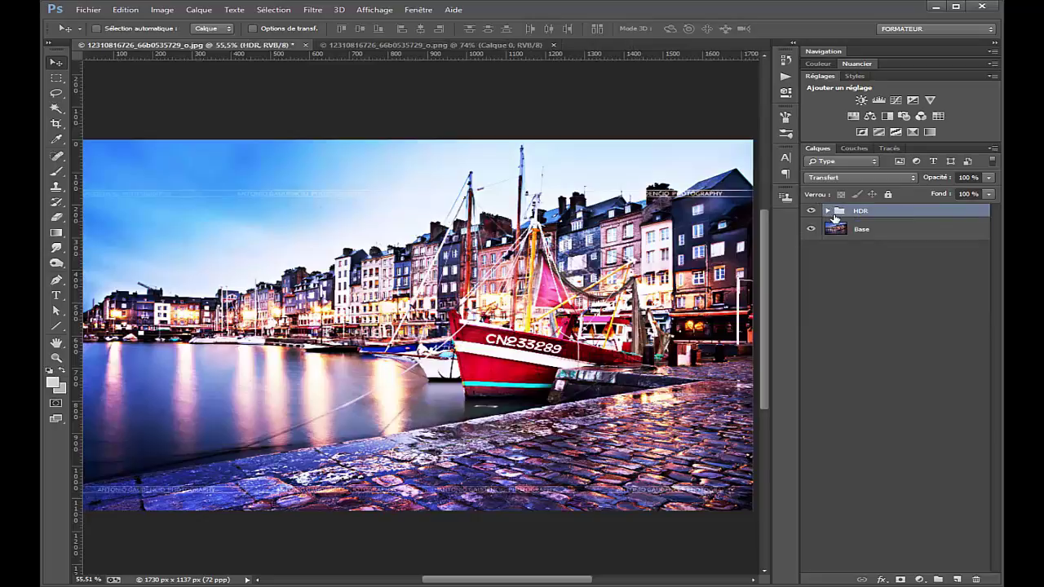